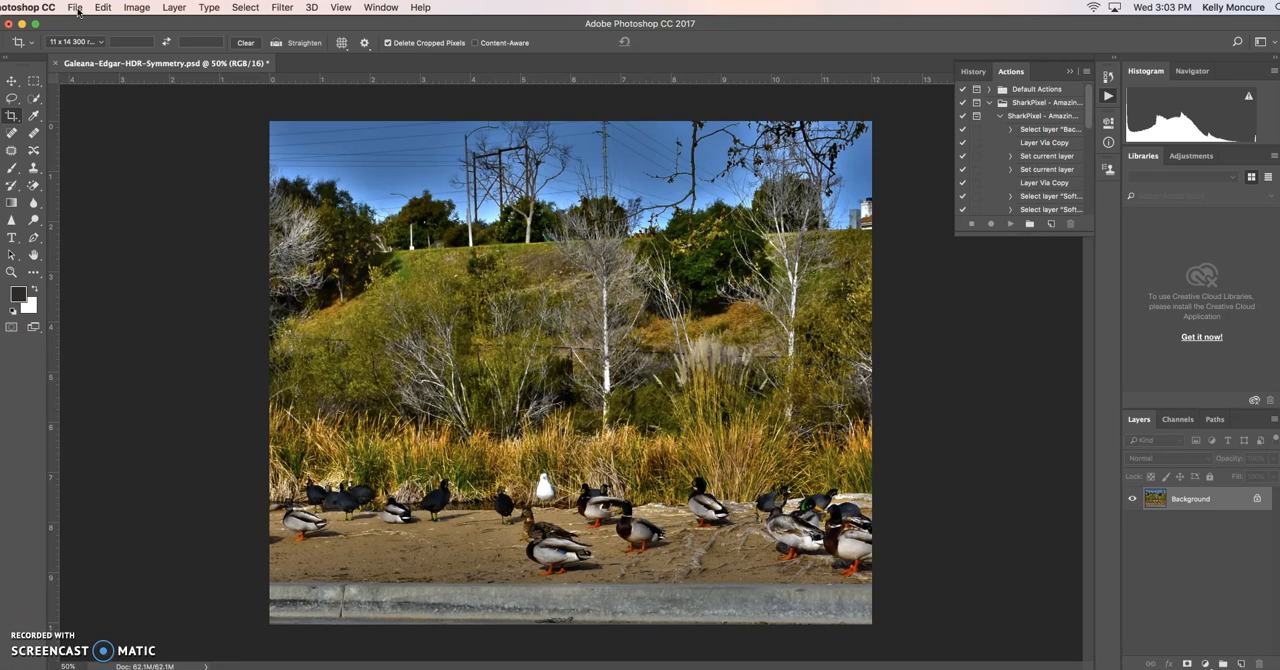
# Start a Photomerge and browse the Photos library for the pond pictures to use as source files.
pyautogui.click(78, 12)
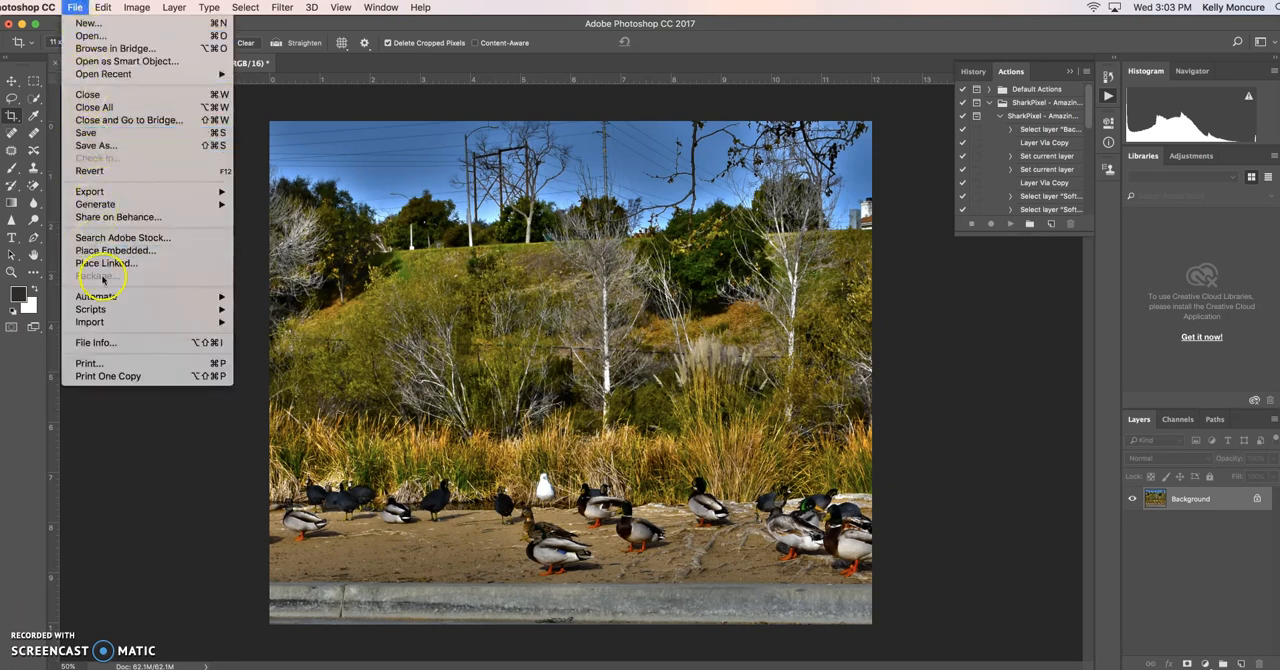
pyautogui.moveTo(105, 297)
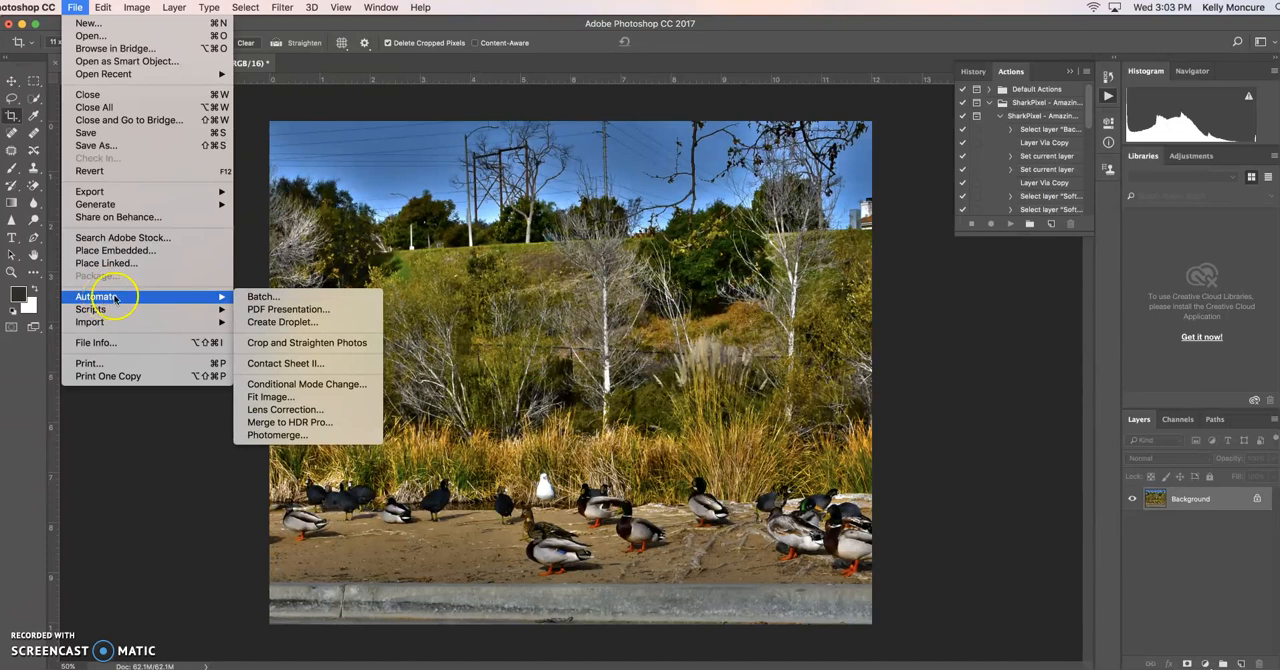
pyautogui.click(330, 437)
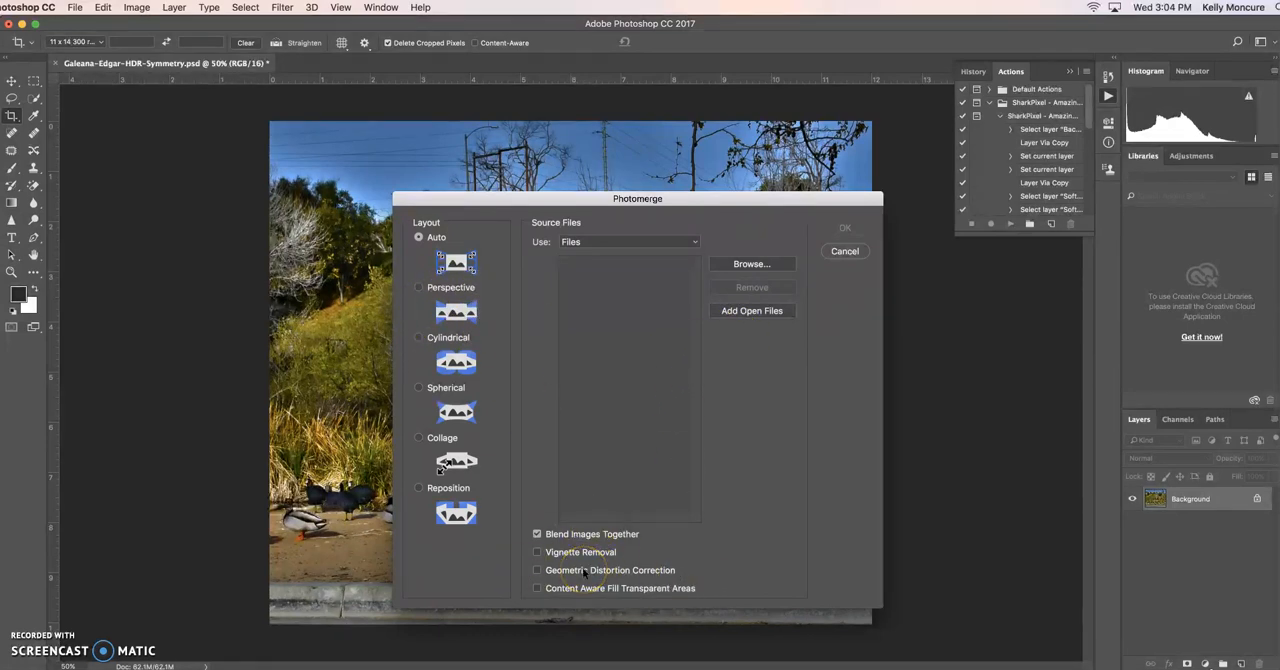
pyautogui.click(750, 263)
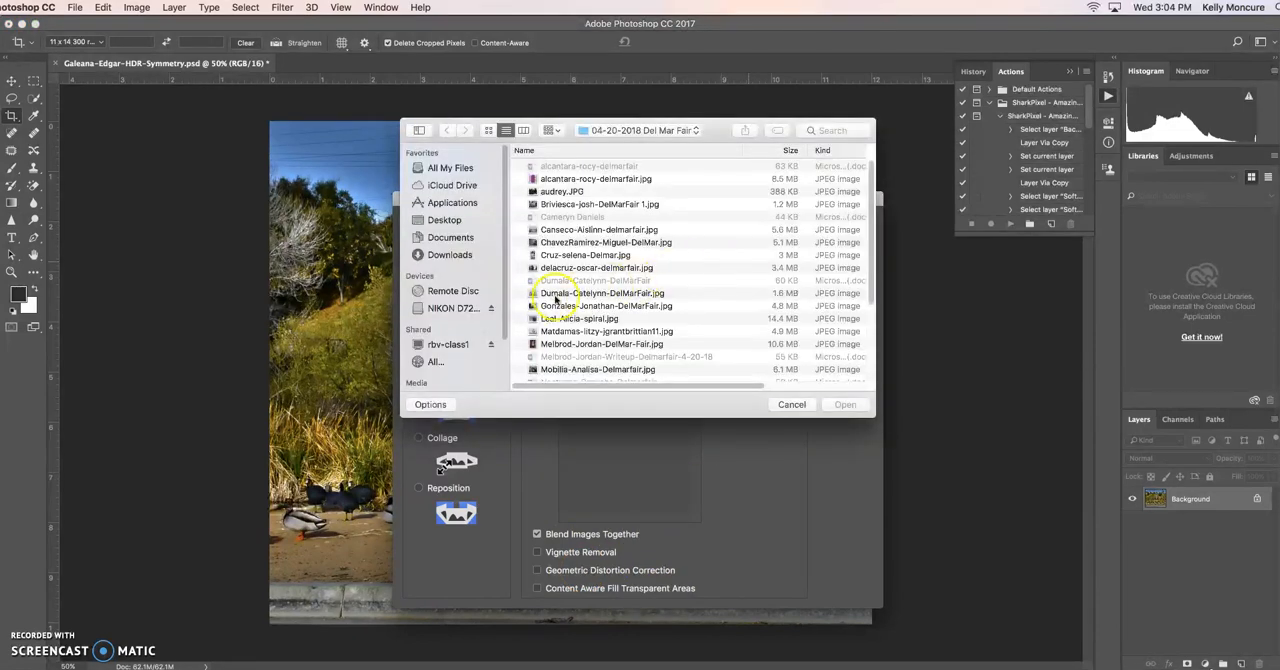
pyautogui.moveTo(506, 294); pyautogui.dragTo(506, 360)
pyautogui.click(449, 346)
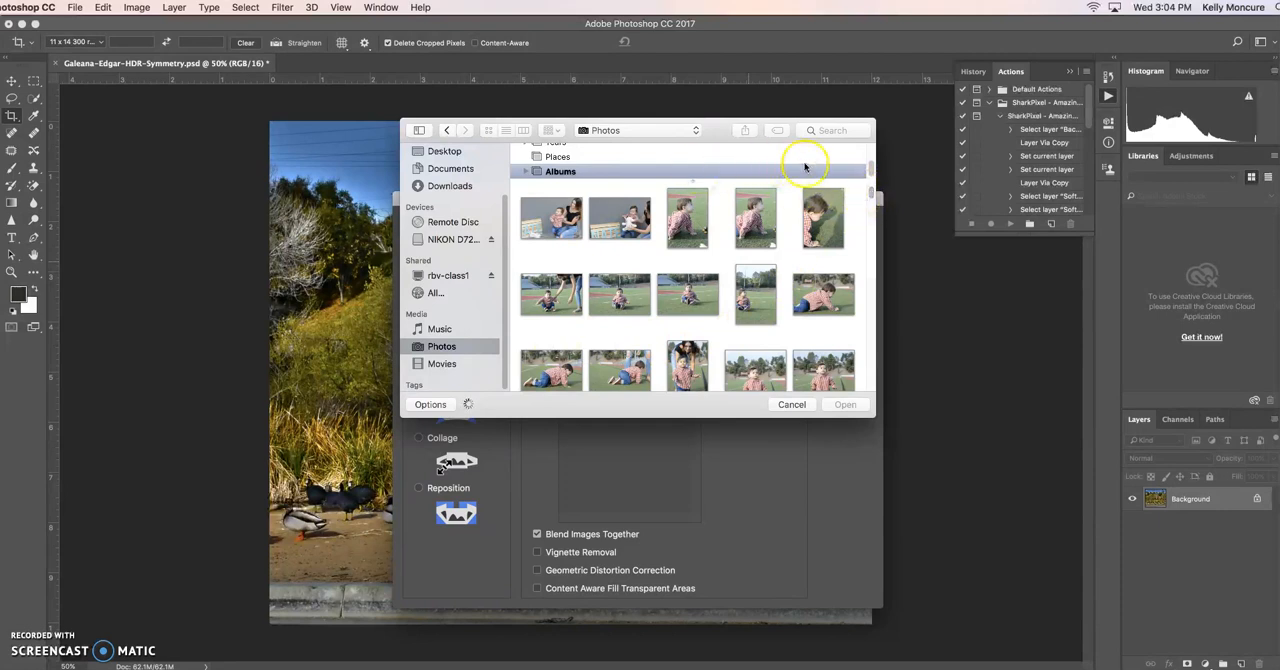
pyautogui.moveTo(873, 194); pyautogui.dragTo(878, 407)
pyautogui.scroll(3, 851, 362)
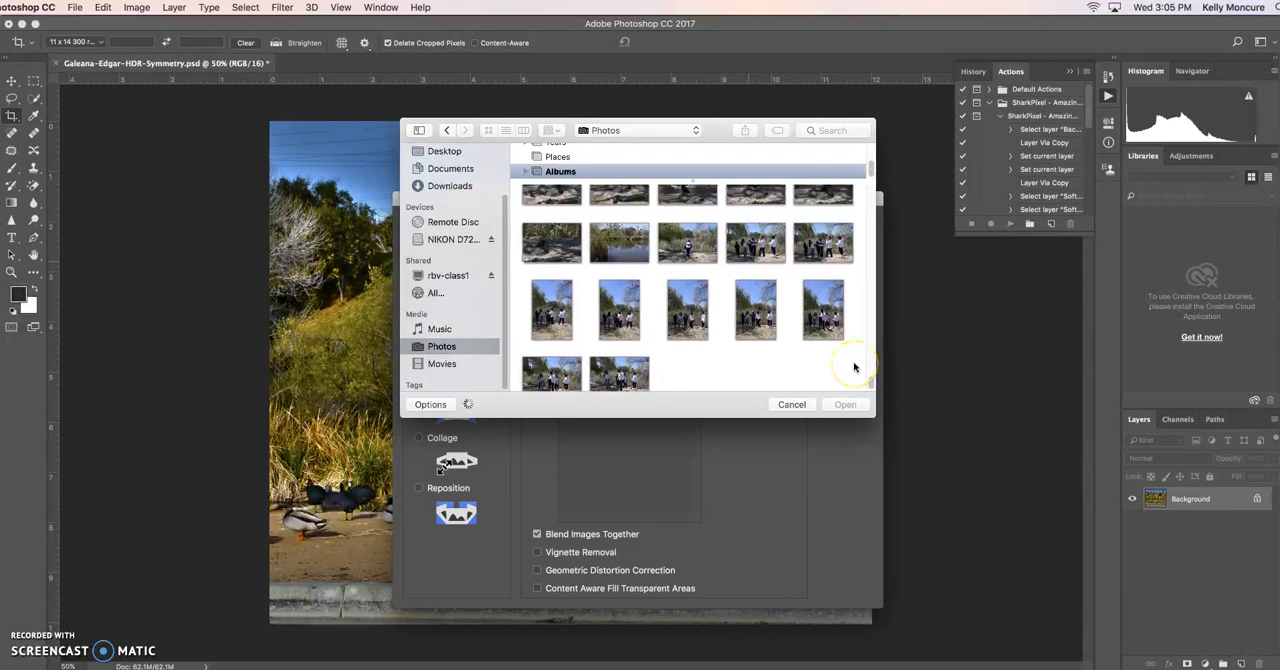
pyautogui.scroll(1, 852, 366)
pyautogui.click(845, 355)
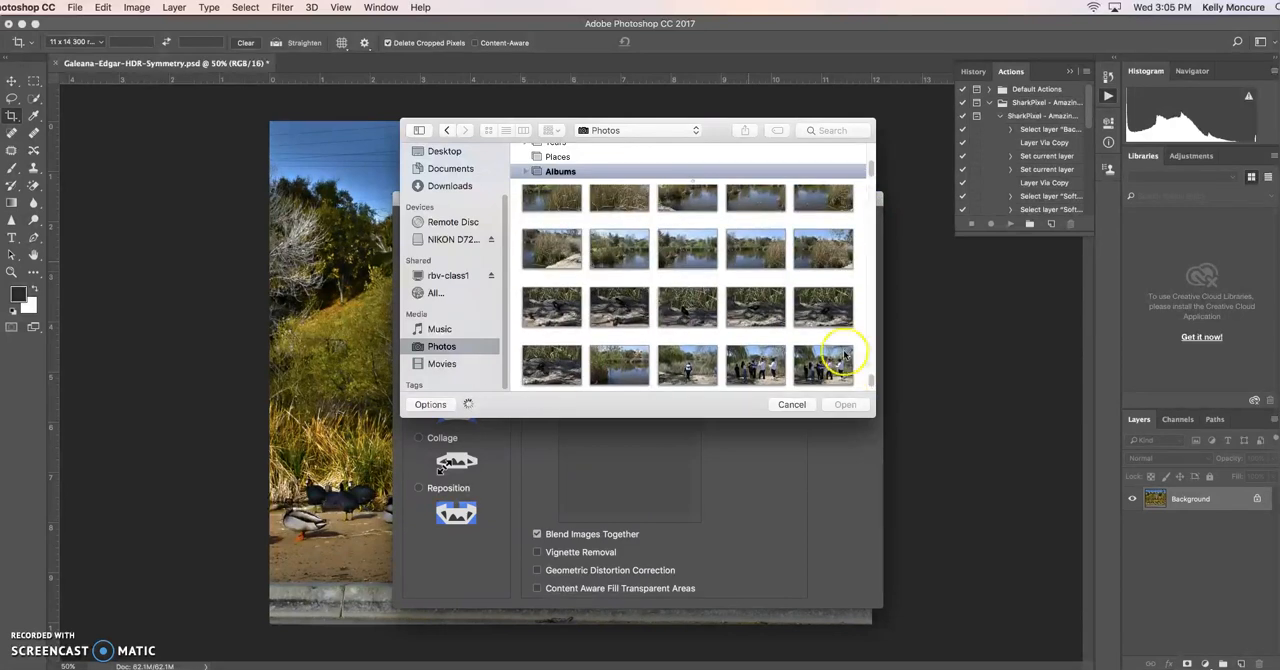
# Add the four pond photos DSC_0739.JPG to DSC_0742.JPG and run Photomerge with the Auto layout and Blend Images Together.
pyautogui.click(619, 254)
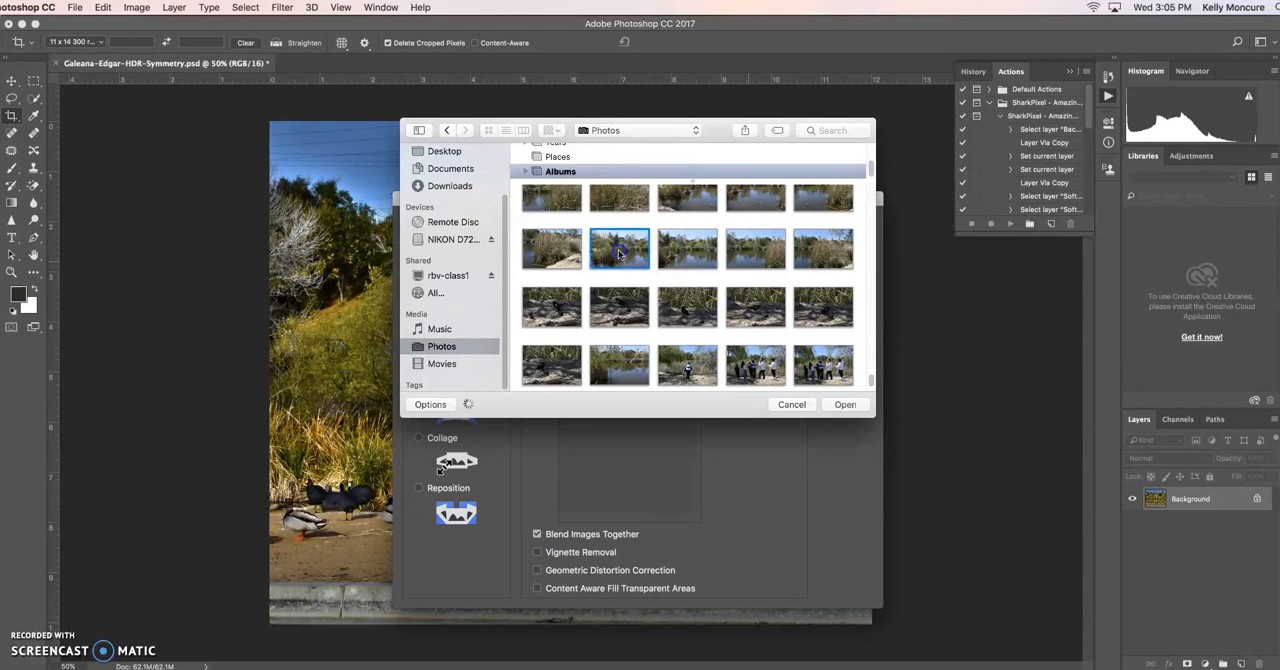
pyautogui.keyDown('super'); pyautogui.click(680, 252); pyautogui.keyUp('super')
pyautogui.keyDown('super'); pyautogui.click(751, 255); pyautogui.keyUp('super')
pyautogui.keyDown('super'); pyautogui.click(808, 257); pyautogui.keyUp('super')
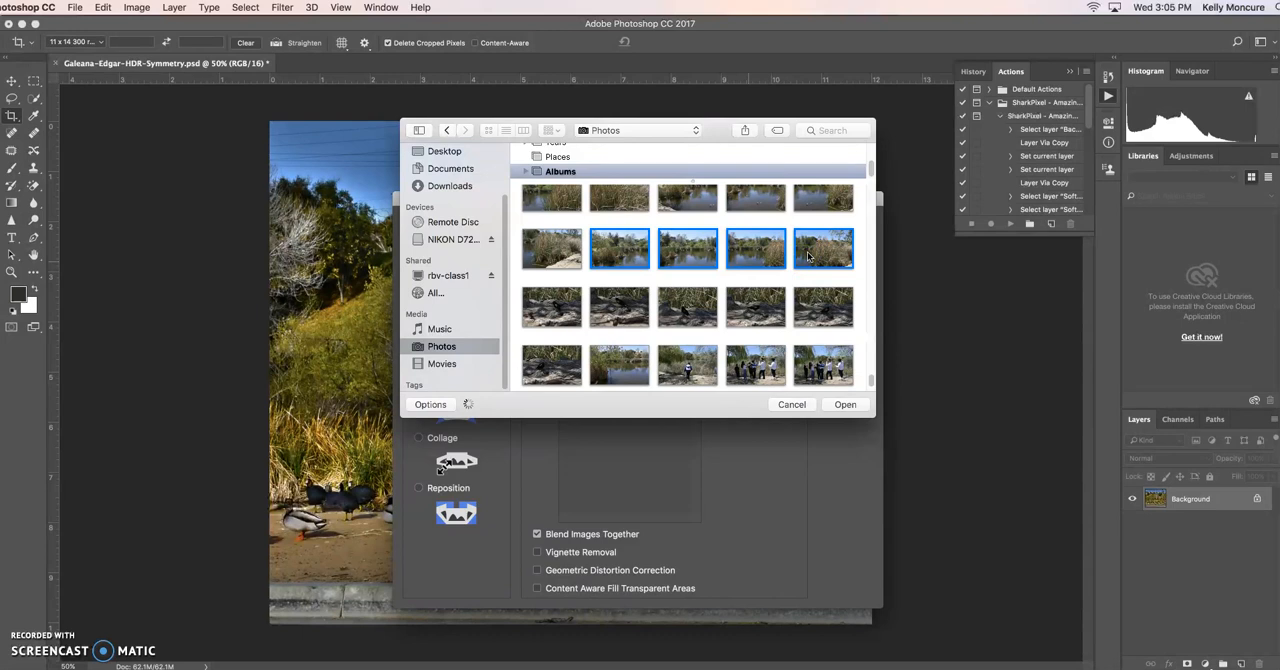
pyautogui.click(842, 404)
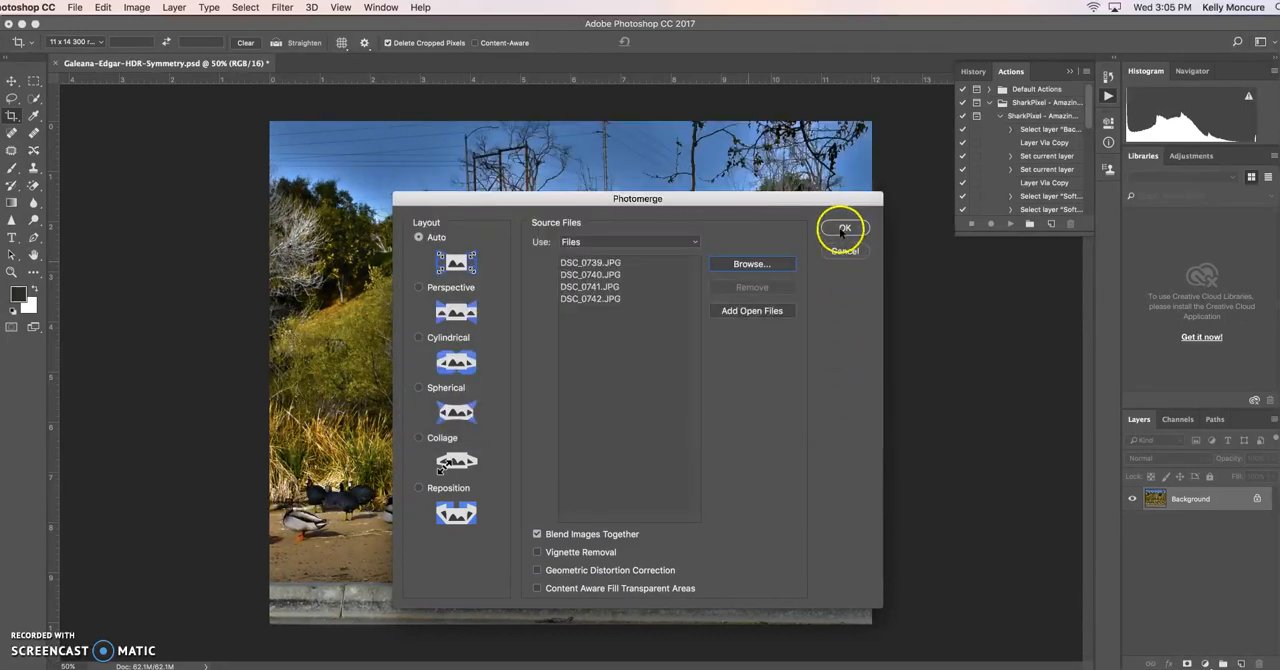
pyautogui.click(842, 229)
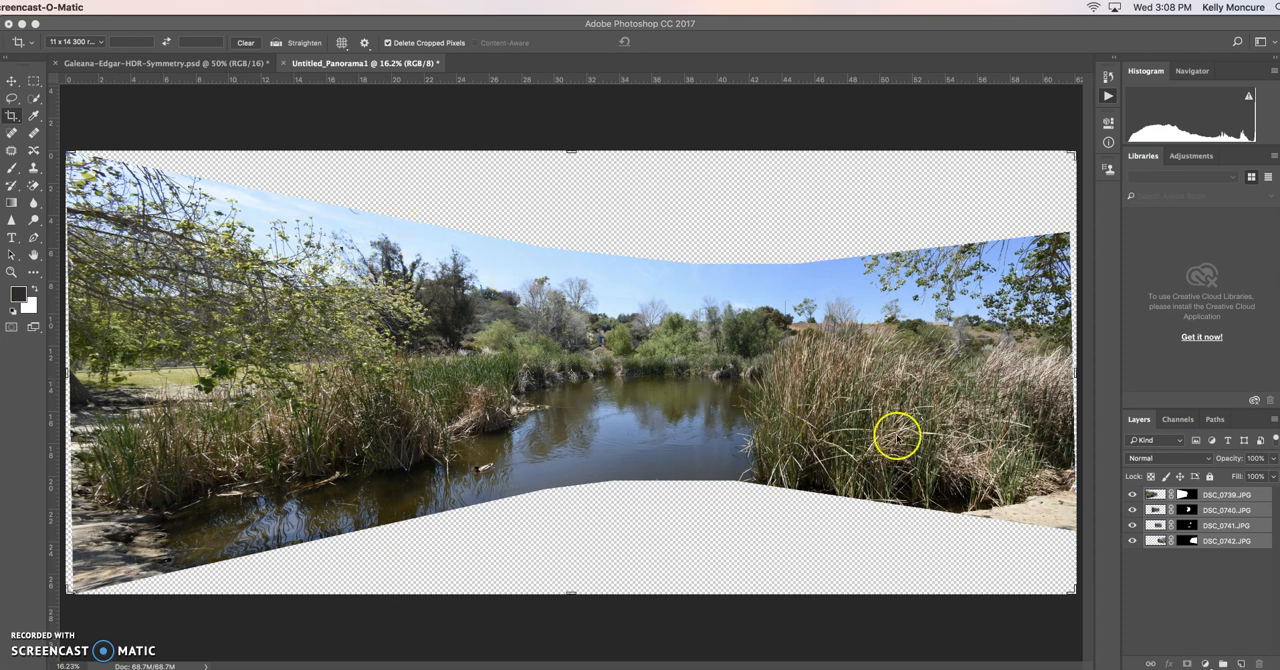
# Crop away the transparent areas above and below the pond panorama using an unconstrained crop ratio.
pyautogui.click(1188, 509)
pyautogui.click(16, 114)
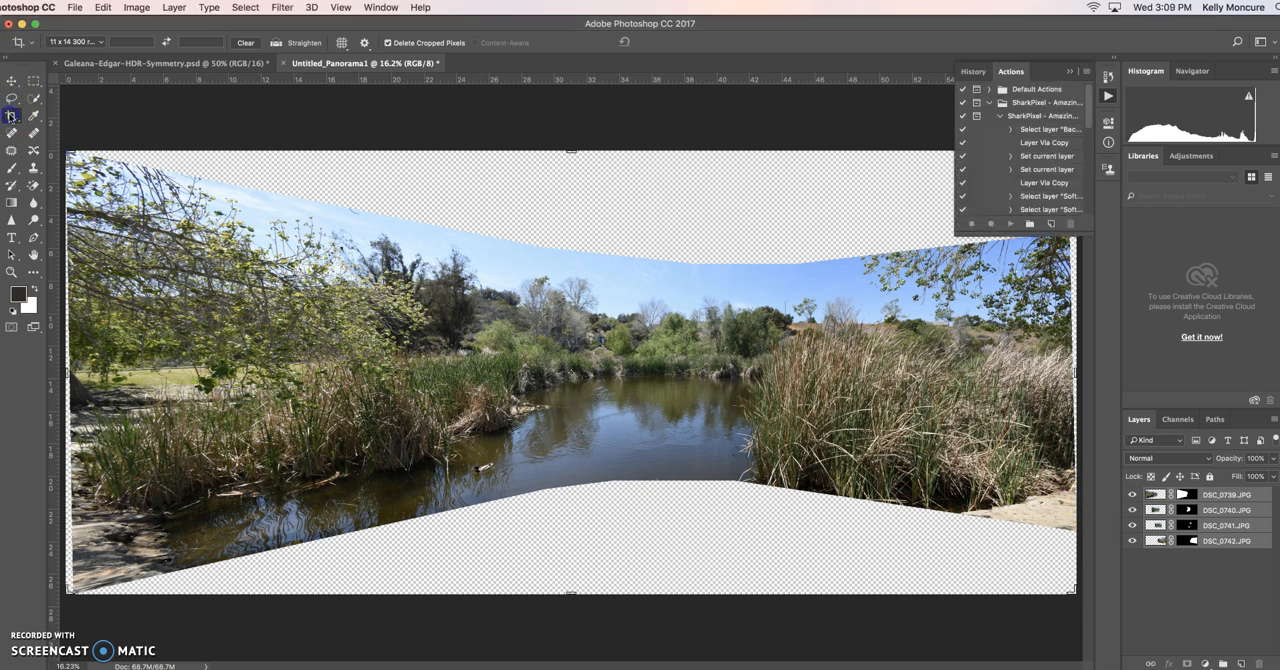
pyautogui.click(100, 42)
pyautogui.moveTo(87, 10)
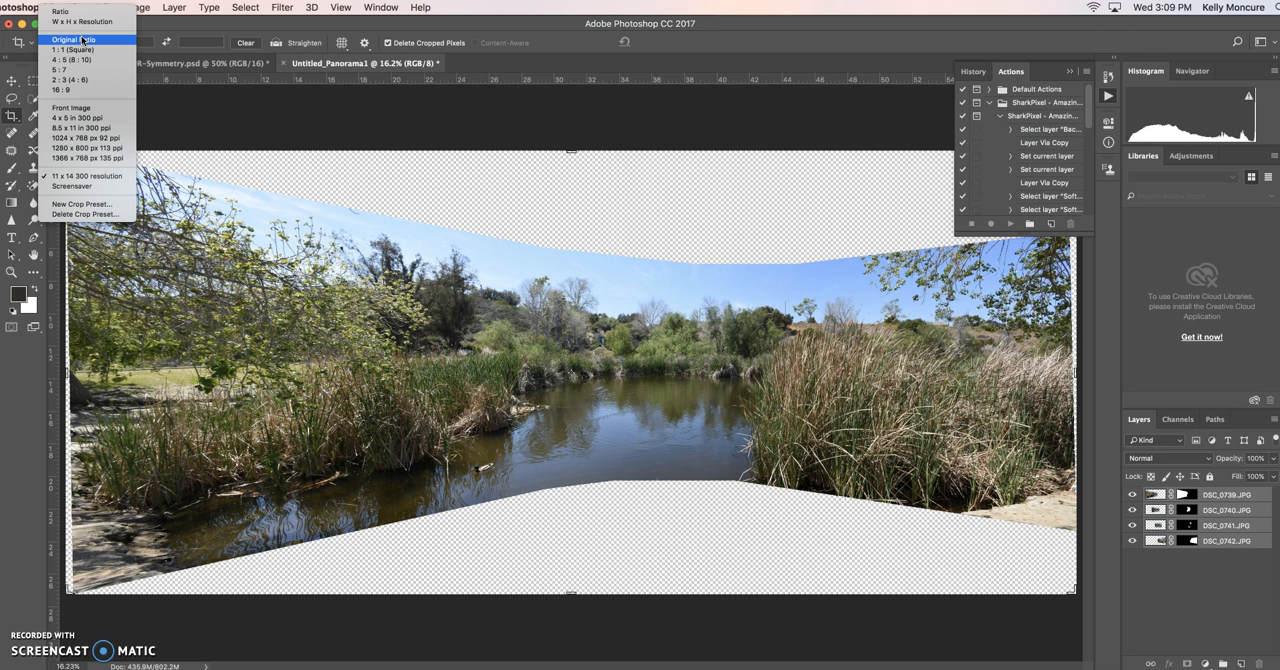
pyautogui.click(77, 204)
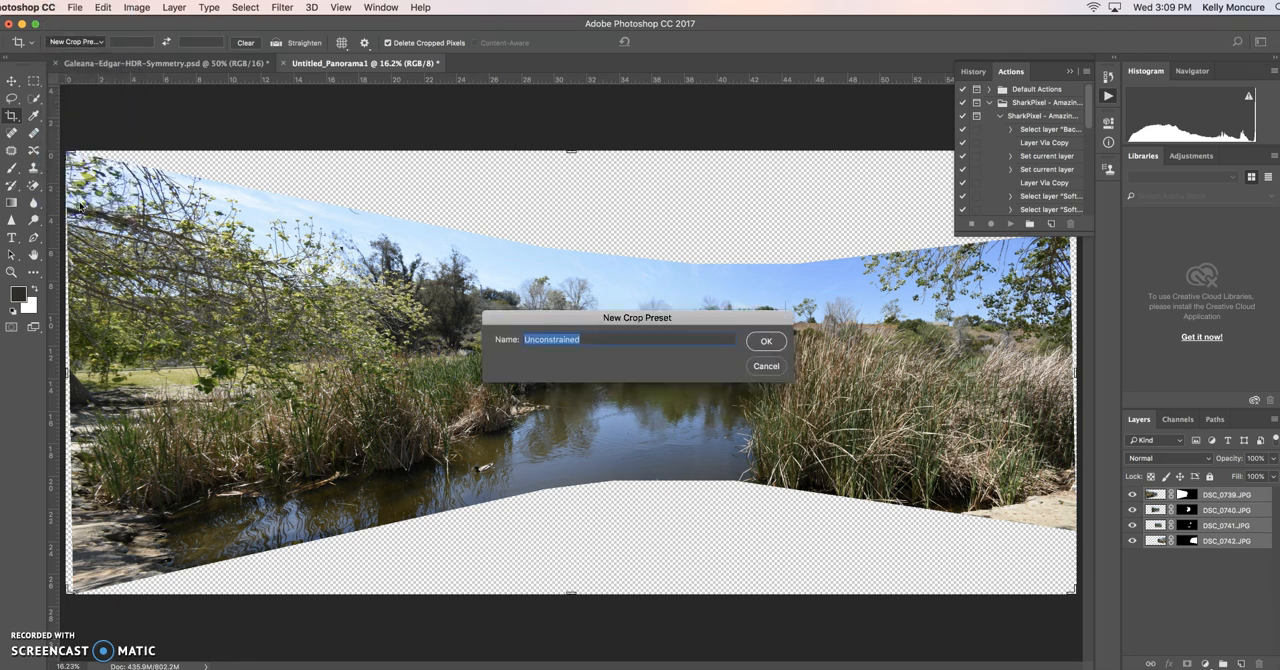
pyautogui.click(766, 364)
pyautogui.moveTo(572, 152); pyautogui.dragTo(570, 211)
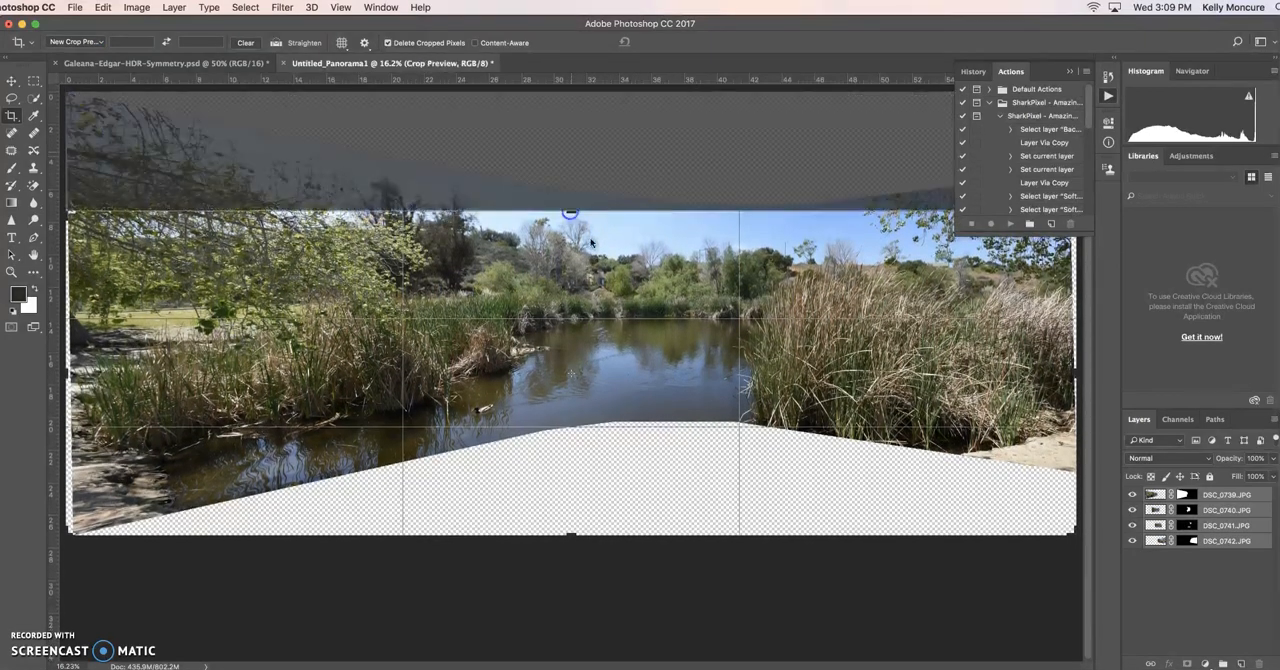
pyautogui.moveTo(575, 535); pyautogui.dragTo(582, 478)
pyautogui.click(671, 42)
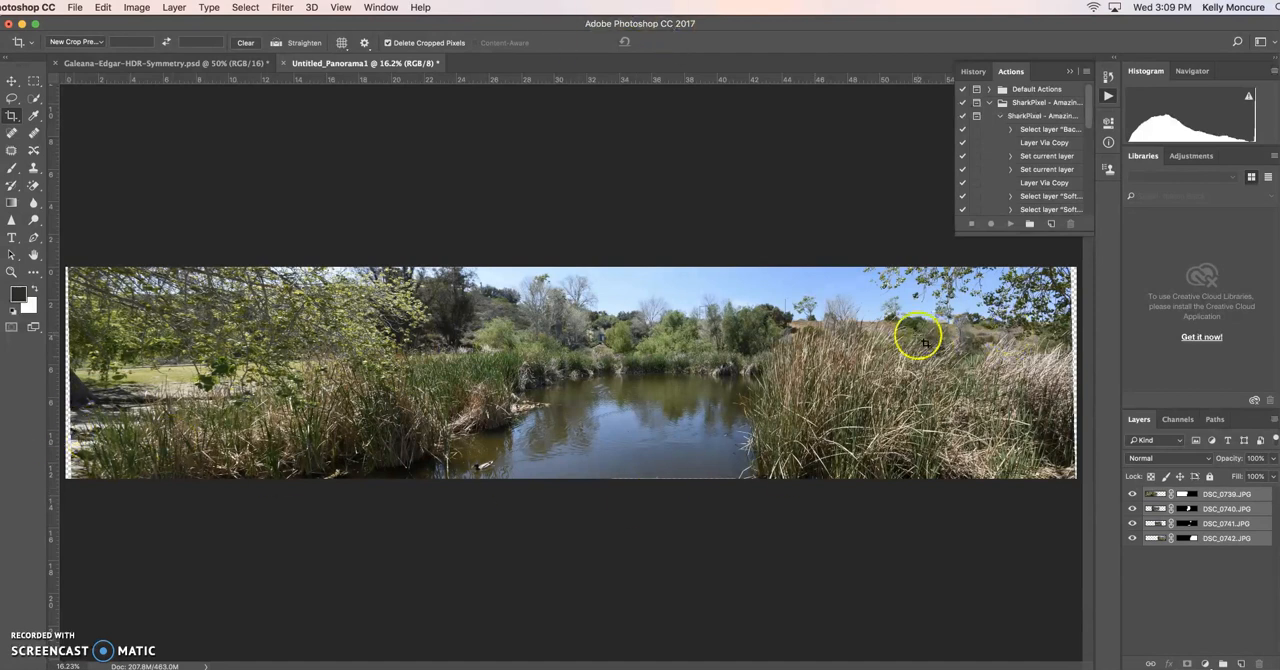
# Crop the remaining transparent slivers off the panorama's side and bottom edges, leaving it about 61 inches wide.
pyautogui.click(1058, 325)
pyautogui.moveTo(1074, 369); pyautogui.dragTo(1070, 368)
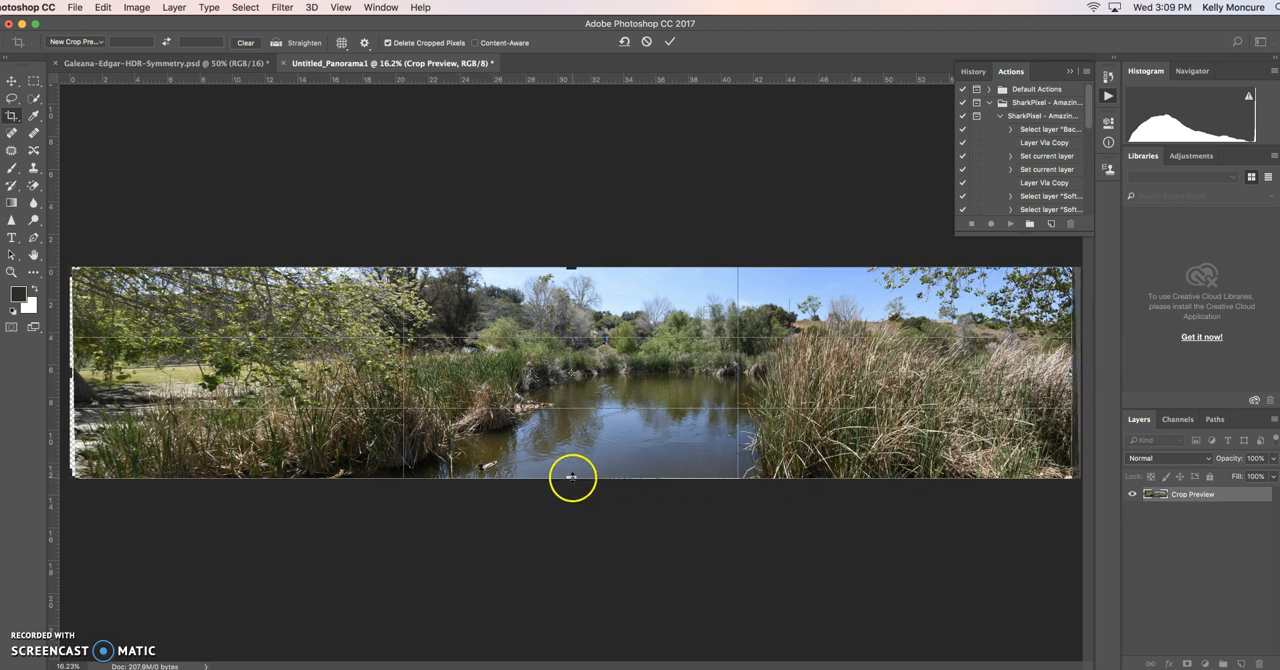
pyautogui.click(572, 476)
pyautogui.moveTo(573, 476); pyautogui.dragTo(573, 472)
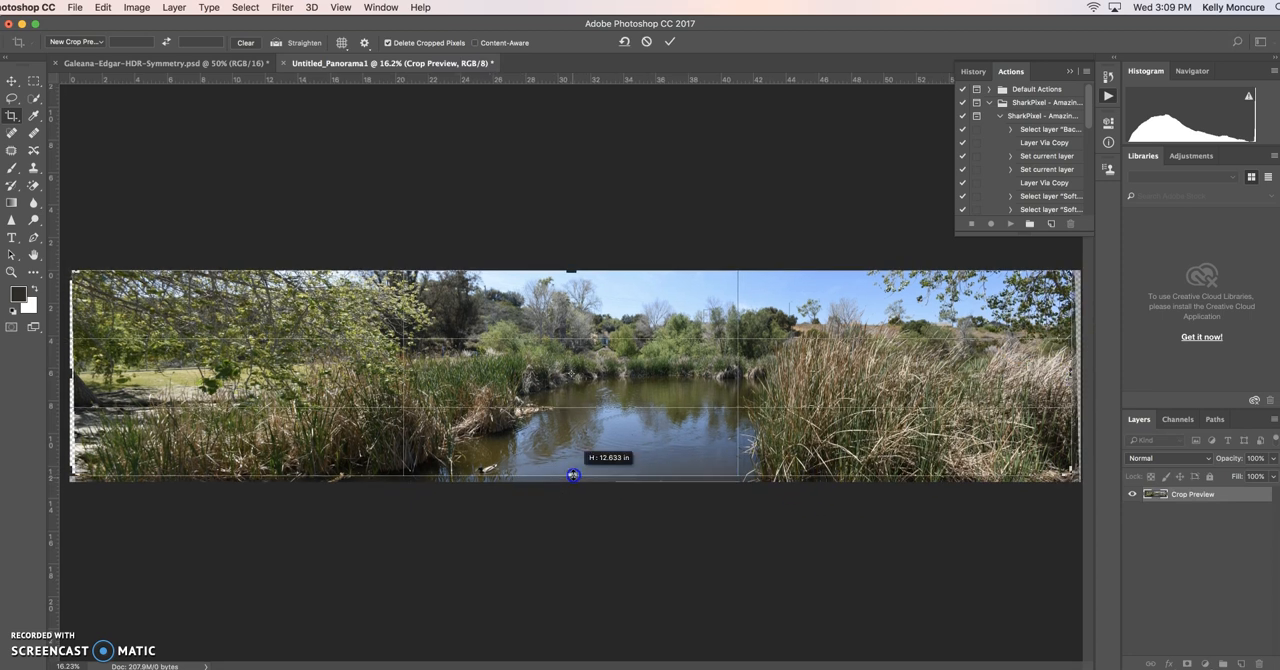
pyautogui.click(72, 374)
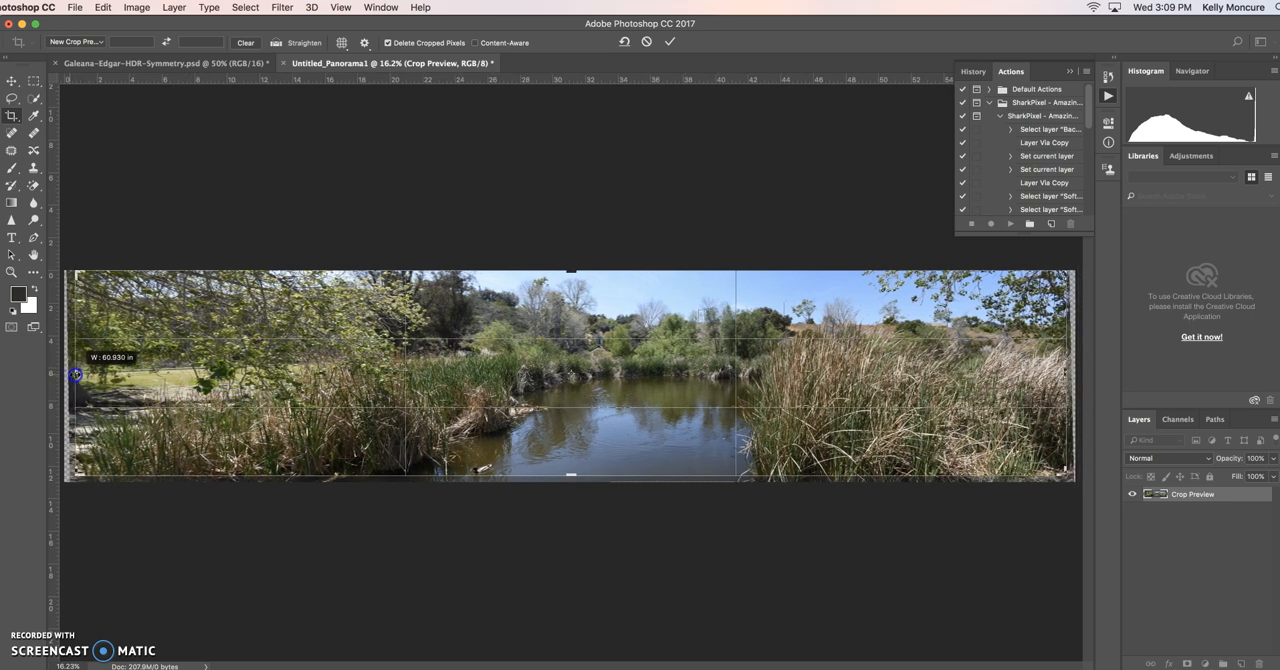
pyautogui.click(672, 43)
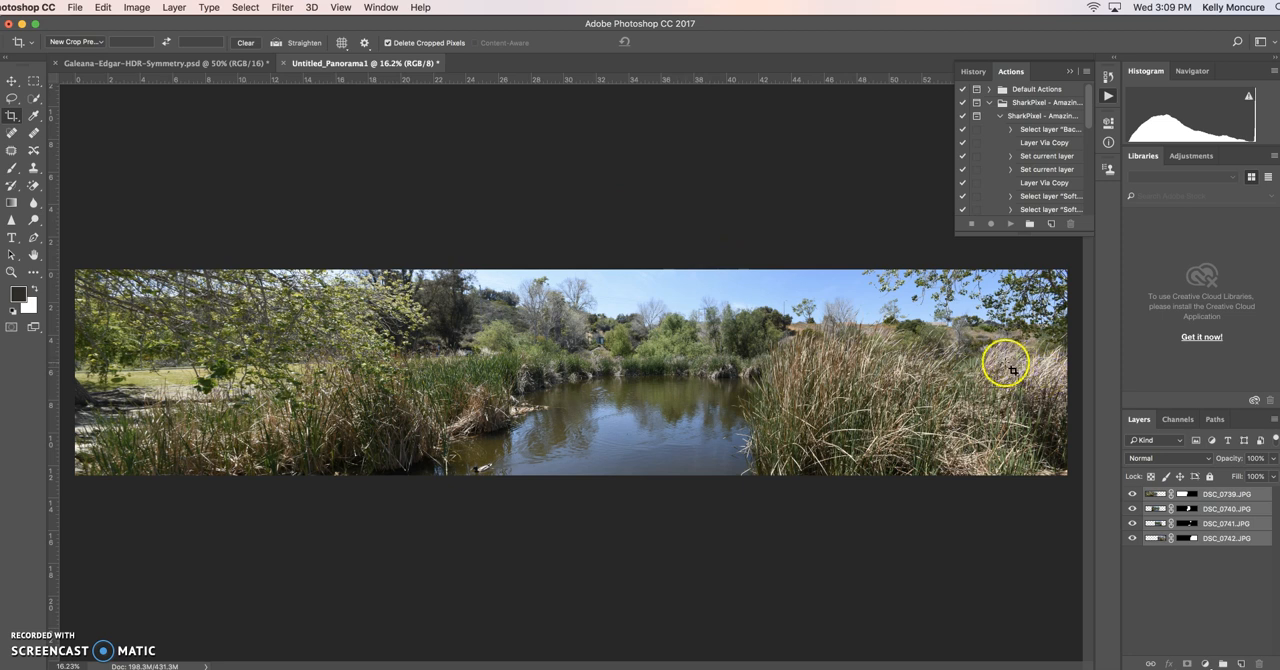
# Merge the four panorama layers into one and flatten the image.
pyautogui.click(172, 8)
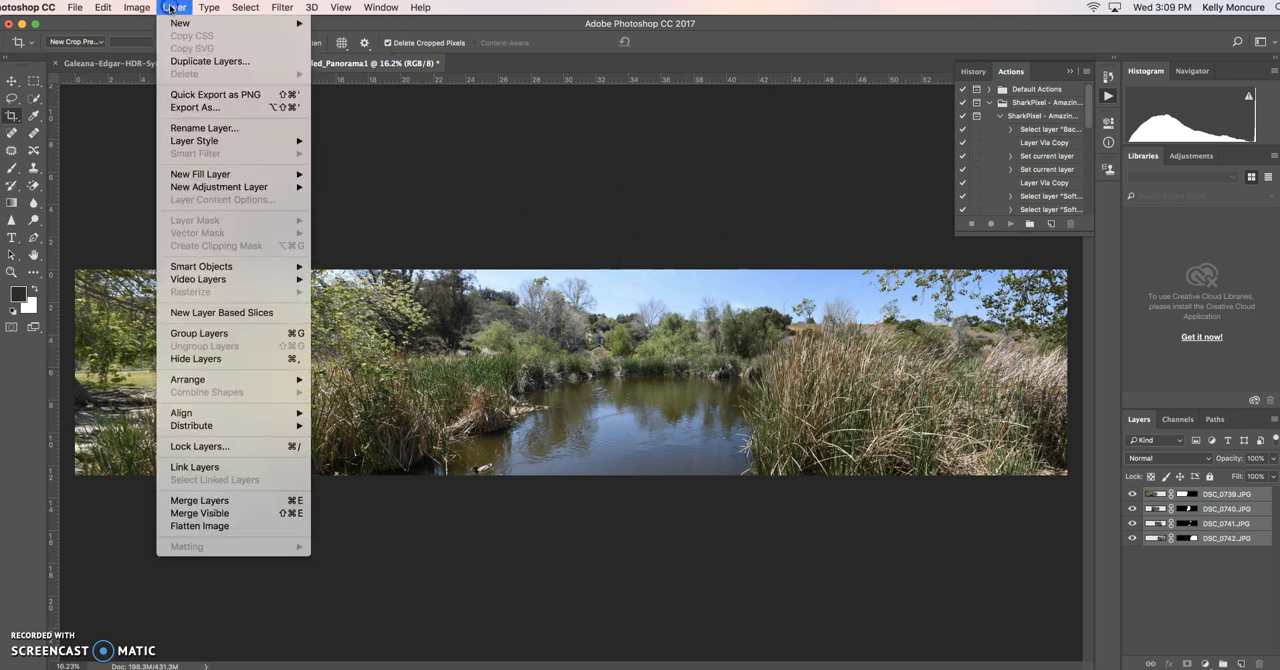
pyautogui.click(243, 508)
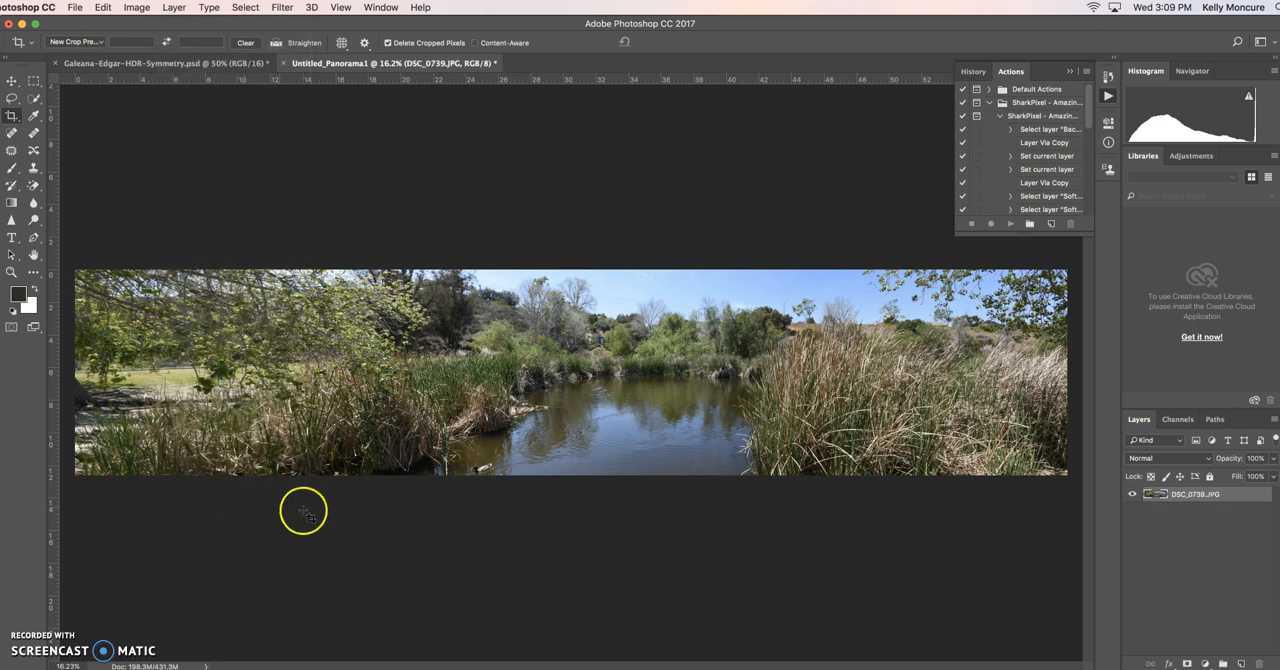
pyautogui.click(174, 8)
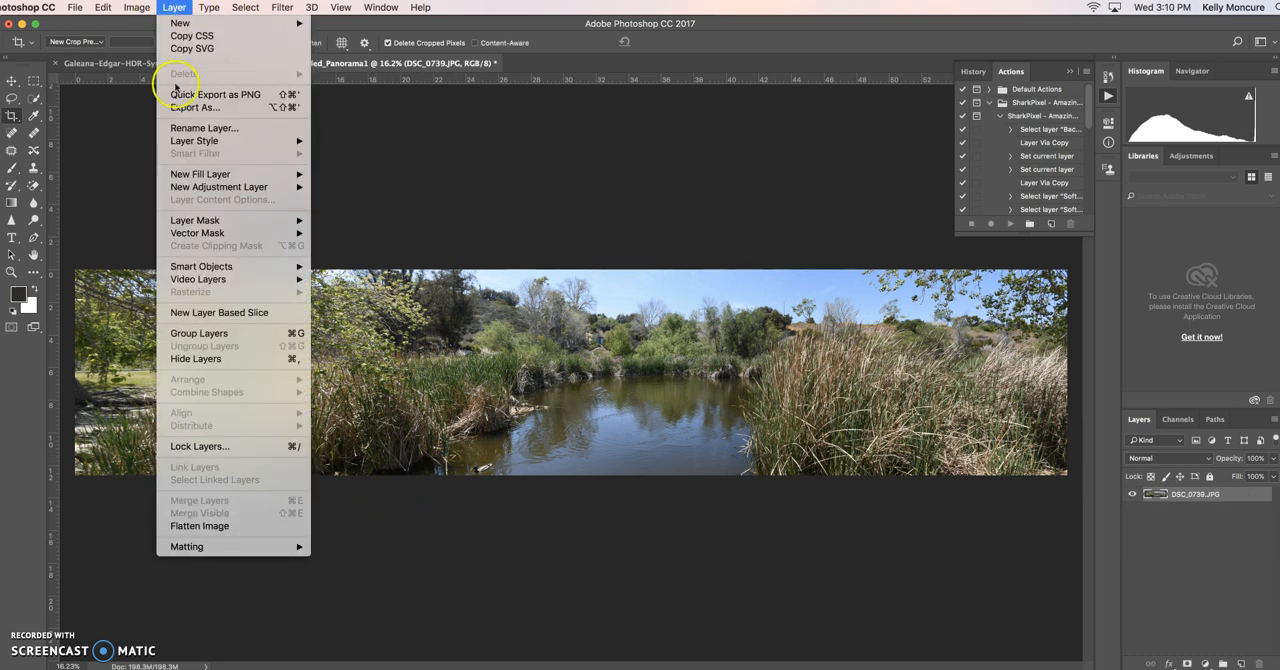
pyautogui.click(223, 526)
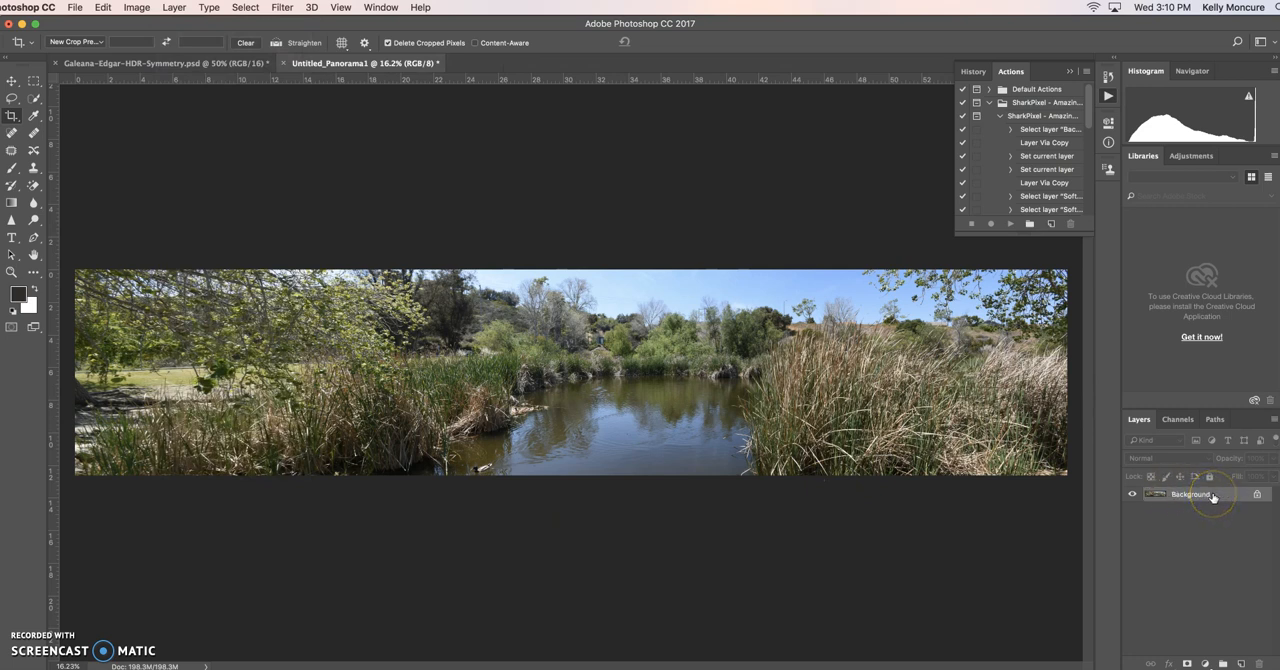
# Apply a Brightness/Contrast adjustment to the panorama with brightness 18 and contrast 11.
pyautogui.click(171, 9)
pyautogui.moveTo(137, 8)
pyautogui.moveTo(150, 43)
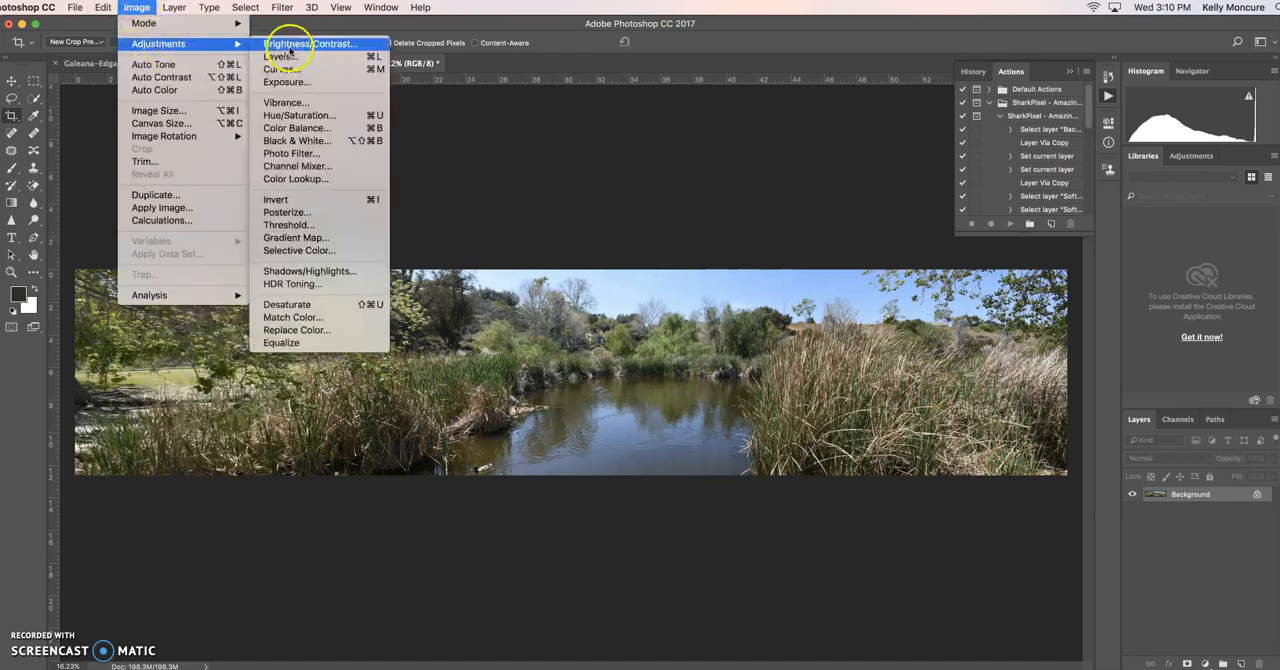
pyautogui.click(302, 43)
pyautogui.moveTo(834, 260); pyautogui.dragTo(843, 231)
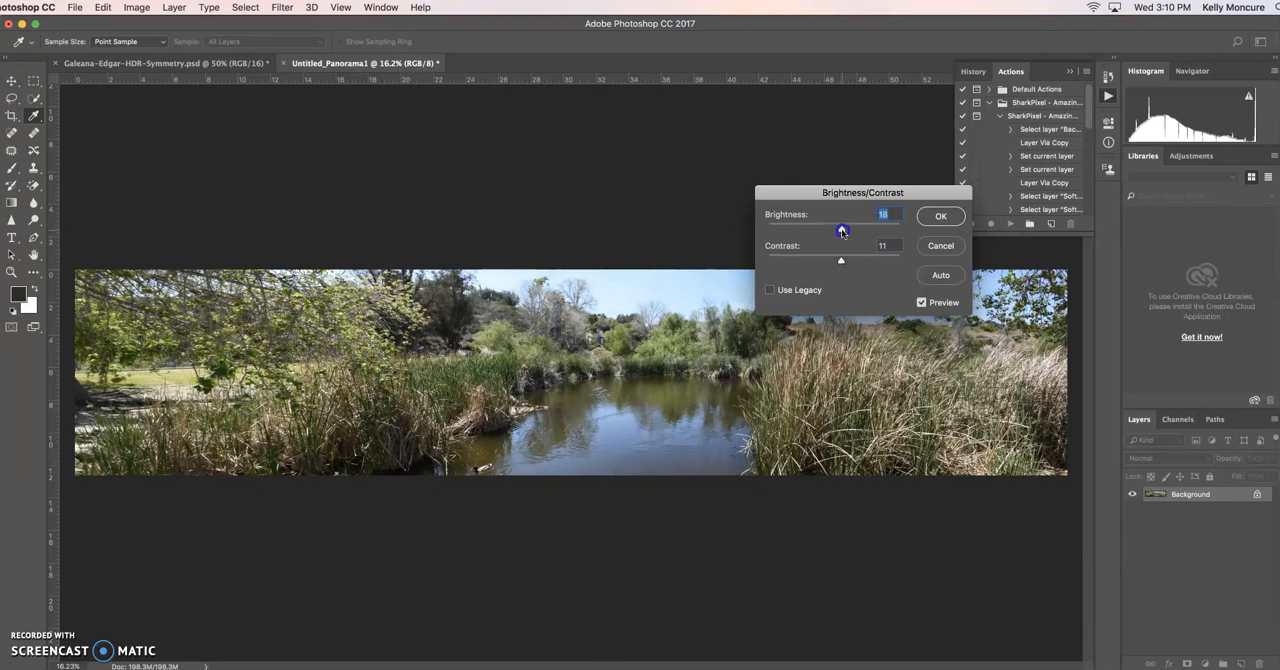
pyautogui.click(929, 216)
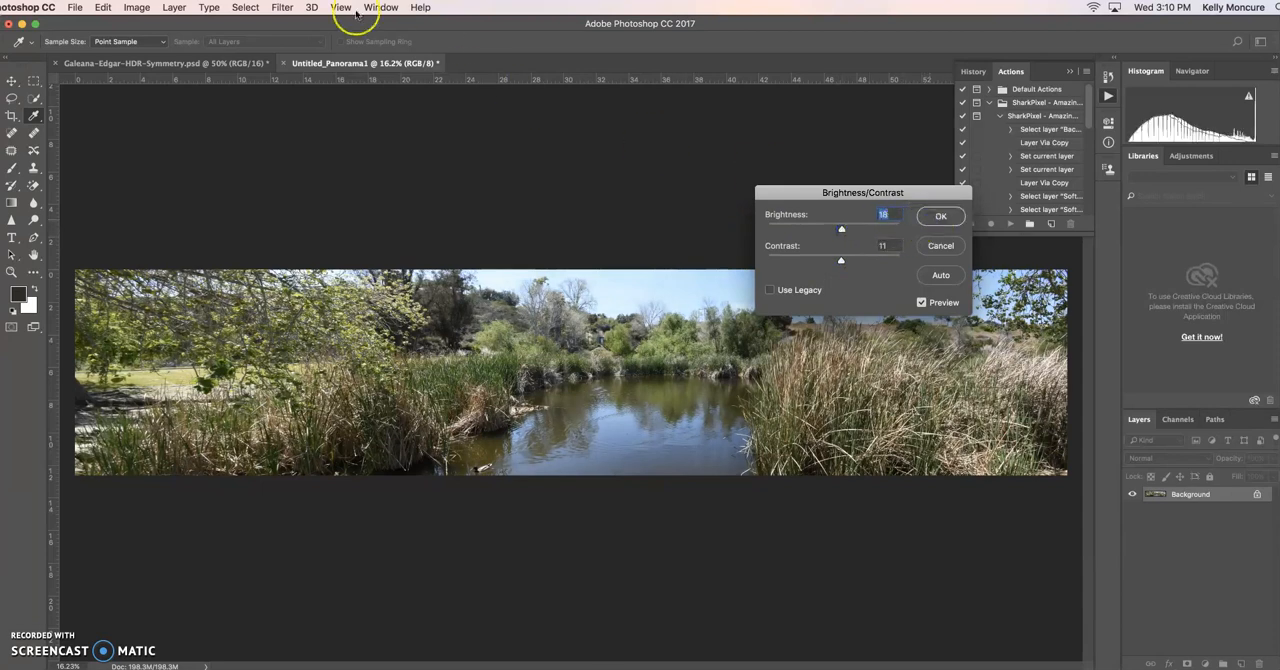
# Apply a Hue/Saturation adjustment raising the panorama's saturation to +7.
pyautogui.click(137, 7)
pyautogui.moveTo(145, 50)
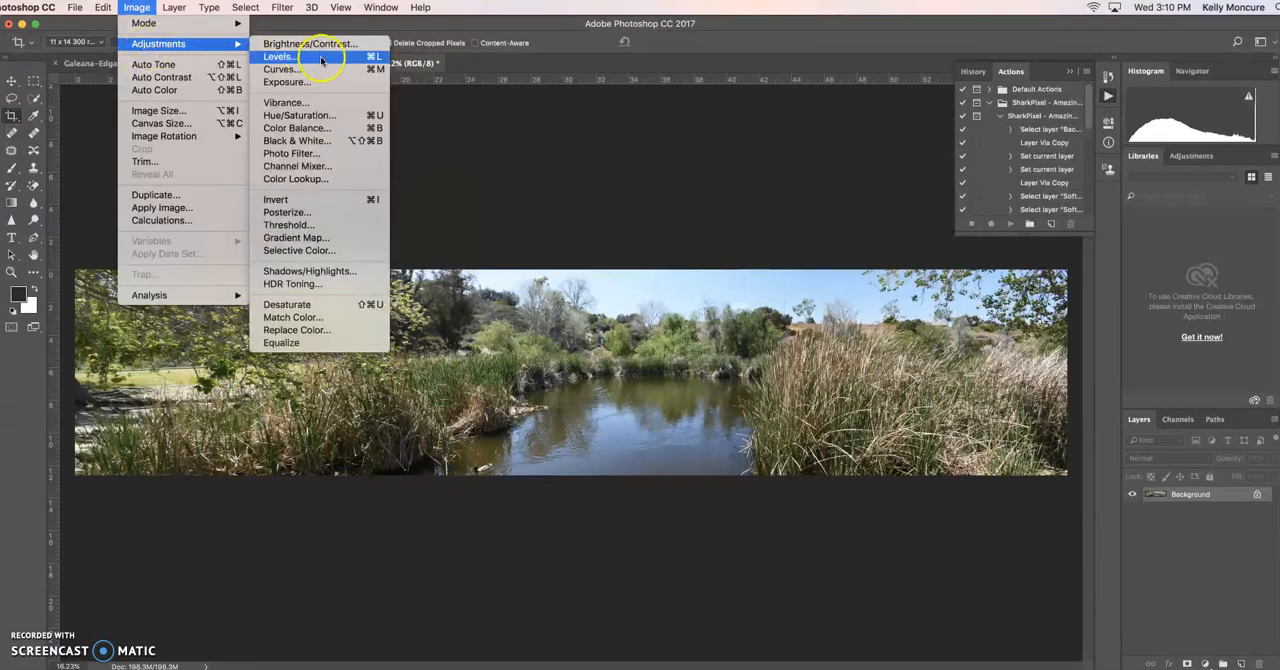
pyautogui.click(305, 128)
pyautogui.click(108, 284)
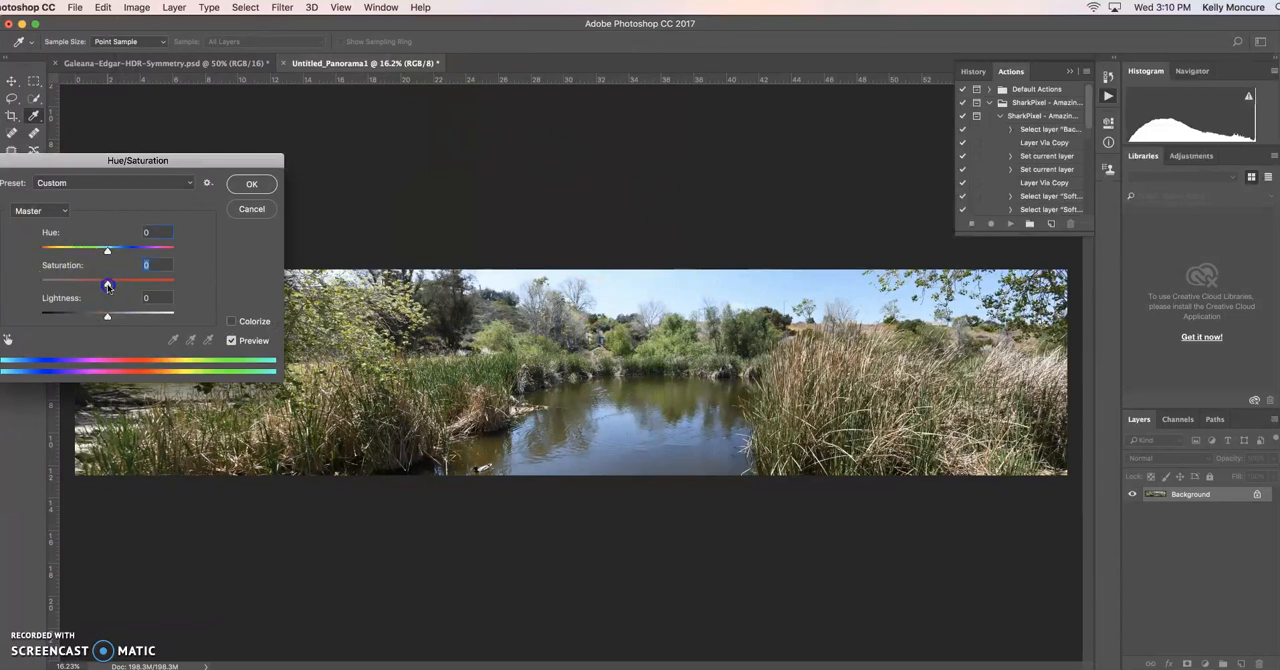
pyautogui.click(250, 185)
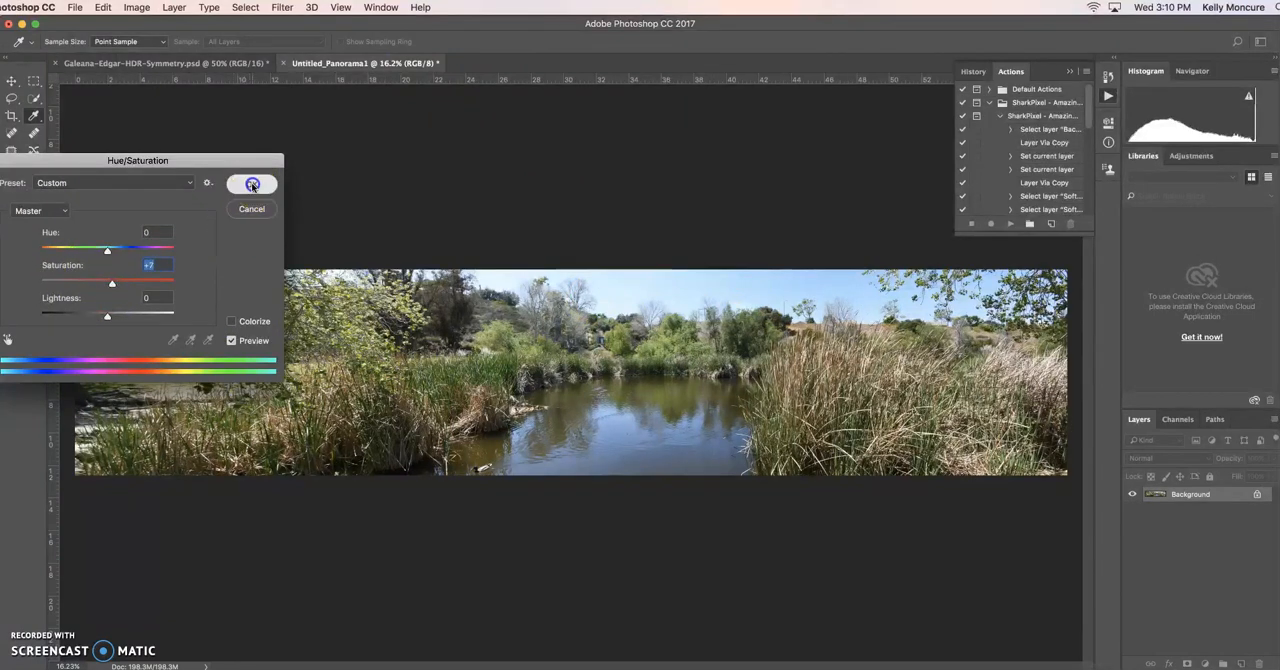
pyautogui.press('c')
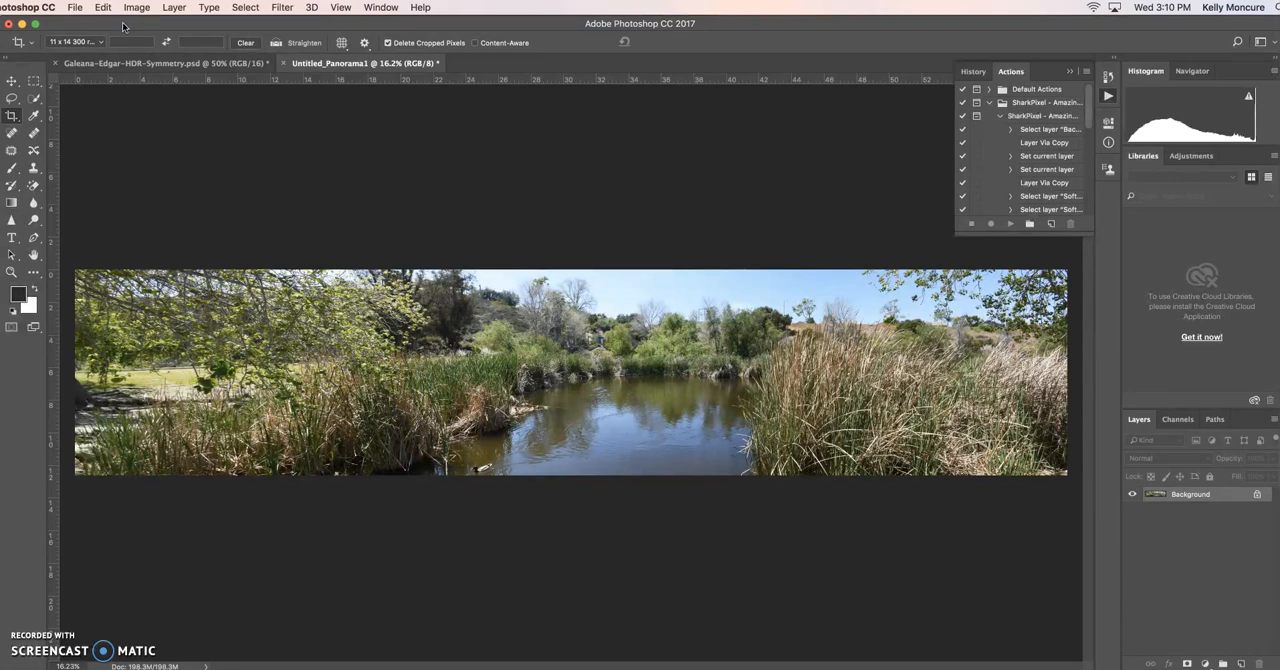
# Start Merge to HDR Pro and browse to the Photos library for the source images.
pyautogui.click(75, 9)
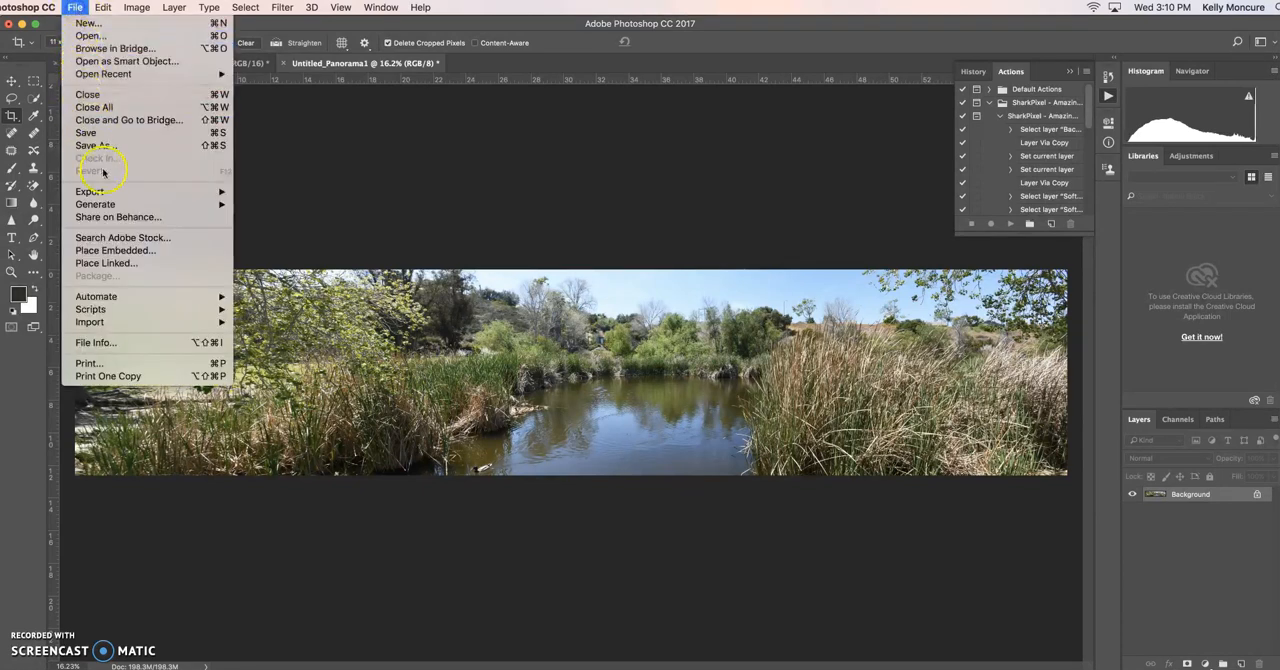
pyautogui.moveTo(125, 300)
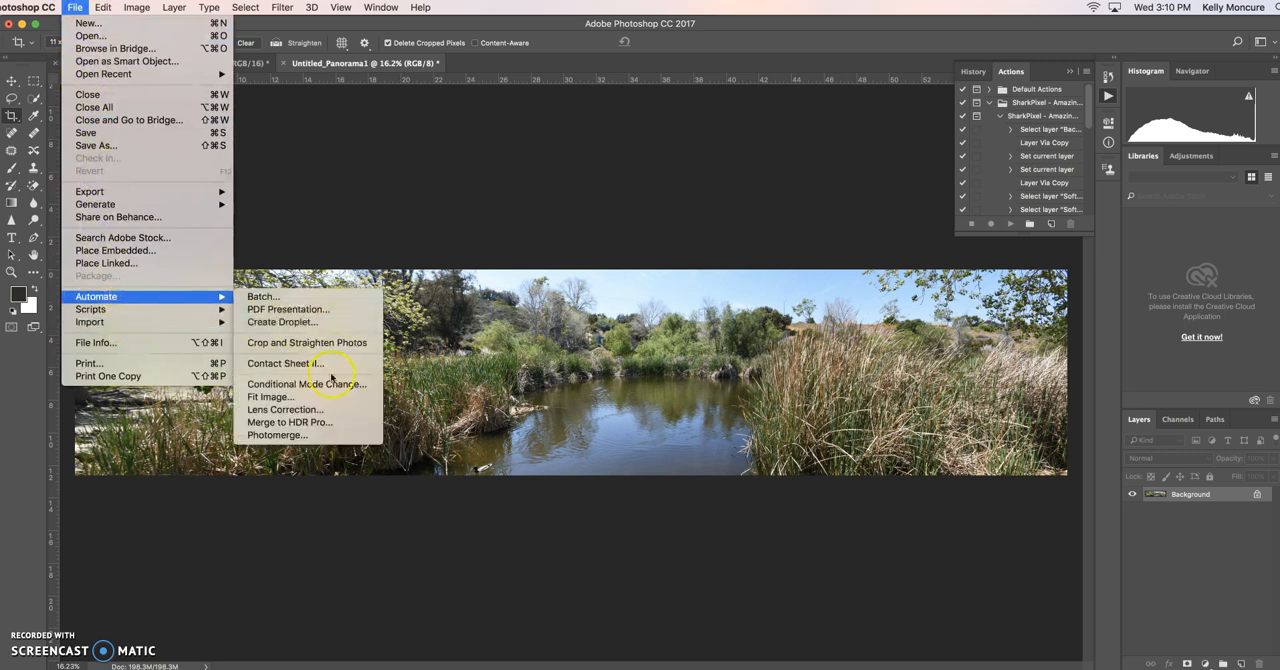
pyautogui.click(327, 422)
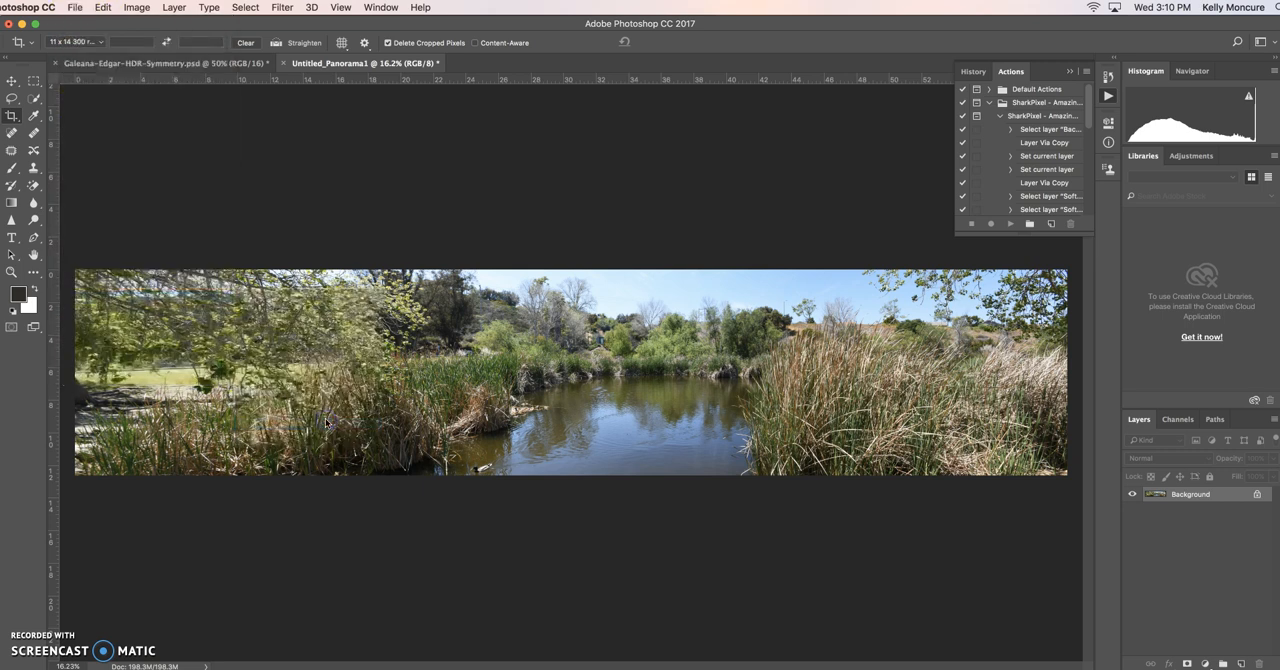
pyautogui.click(695, 399)
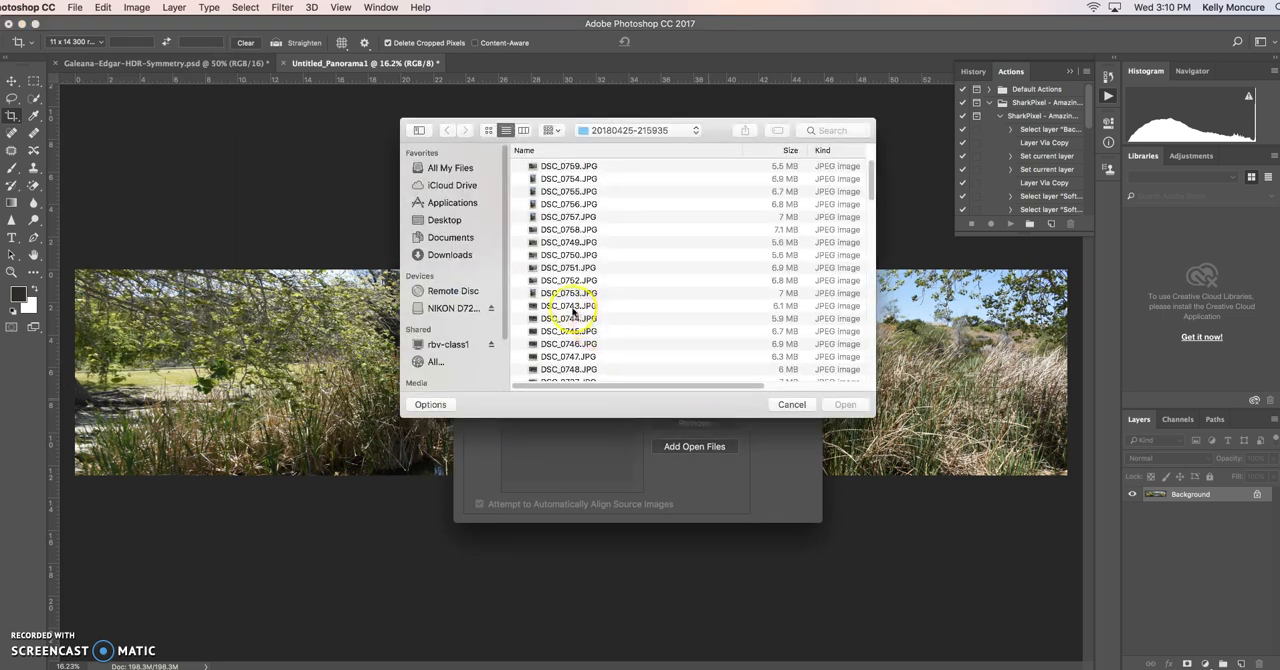
pyautogui.press('space')
pyautogui.press('space')
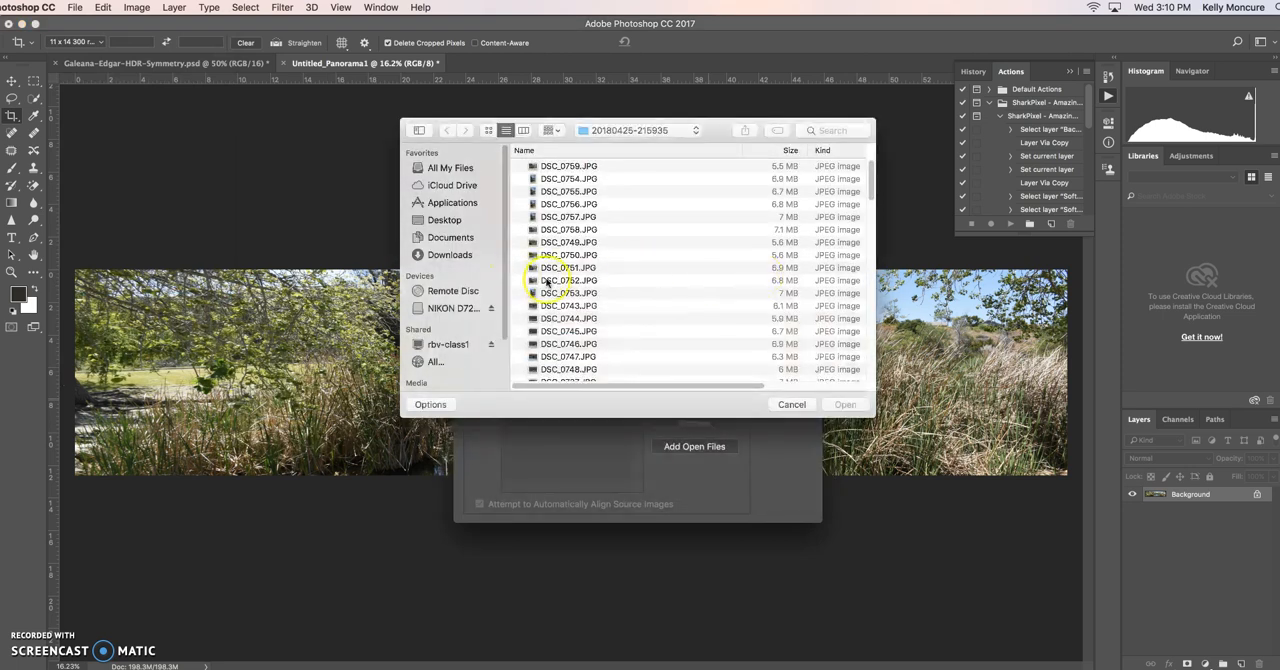
pyautogui.moveTo(547, 283); pyautogui.dragTo(556, 318)
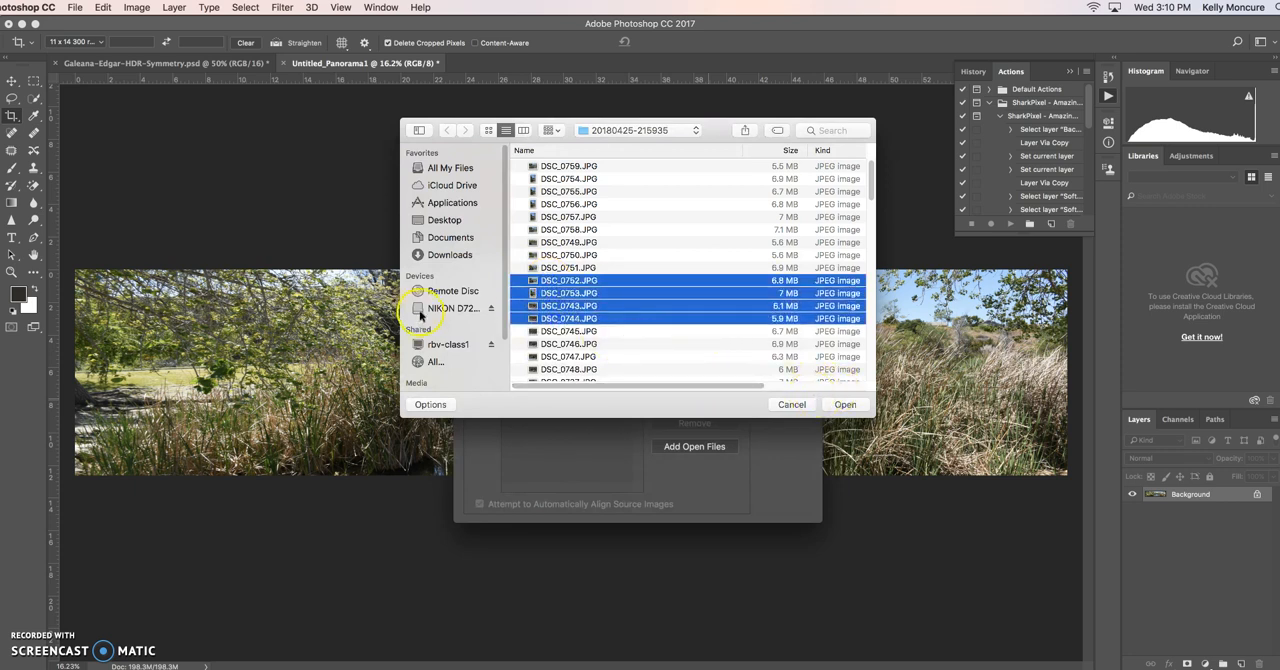
pyautogui.scroll(-2, 490, 298)
pyautogui.click(444, 347)
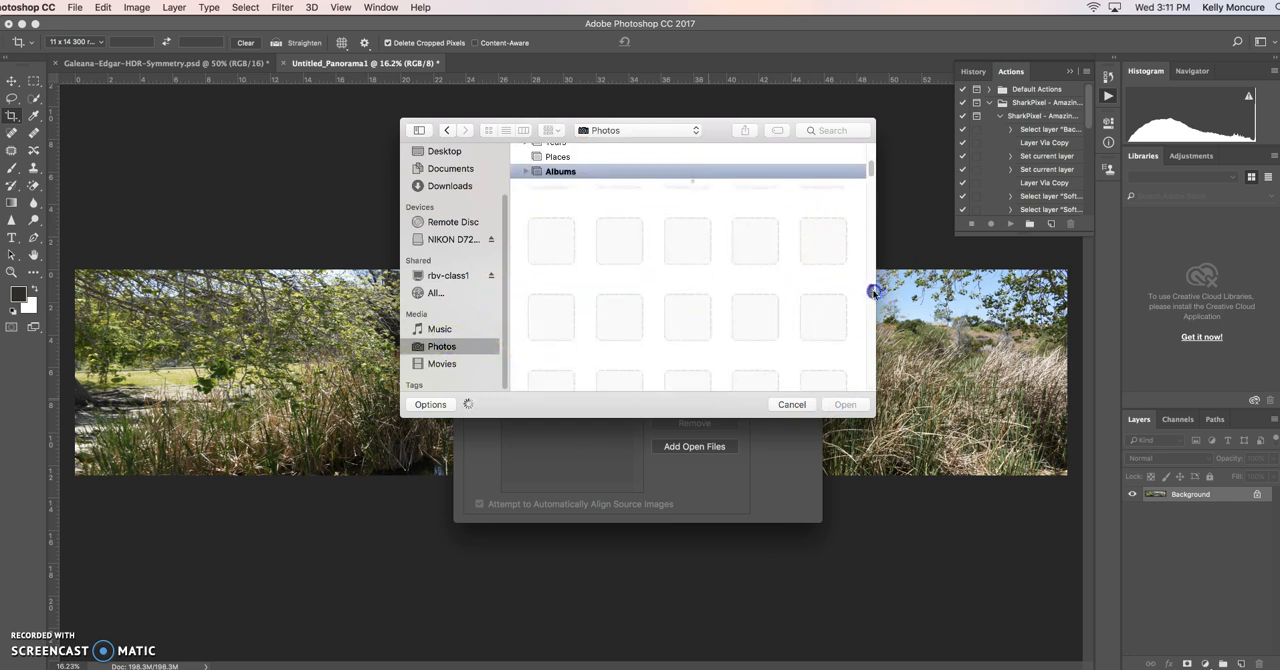
# Try to merge a selection of library photos including DSC_0737.JPG, DSC_0738.JPG and DSC_0755.JPG to HDR.
pyautogui.click(690, 264)
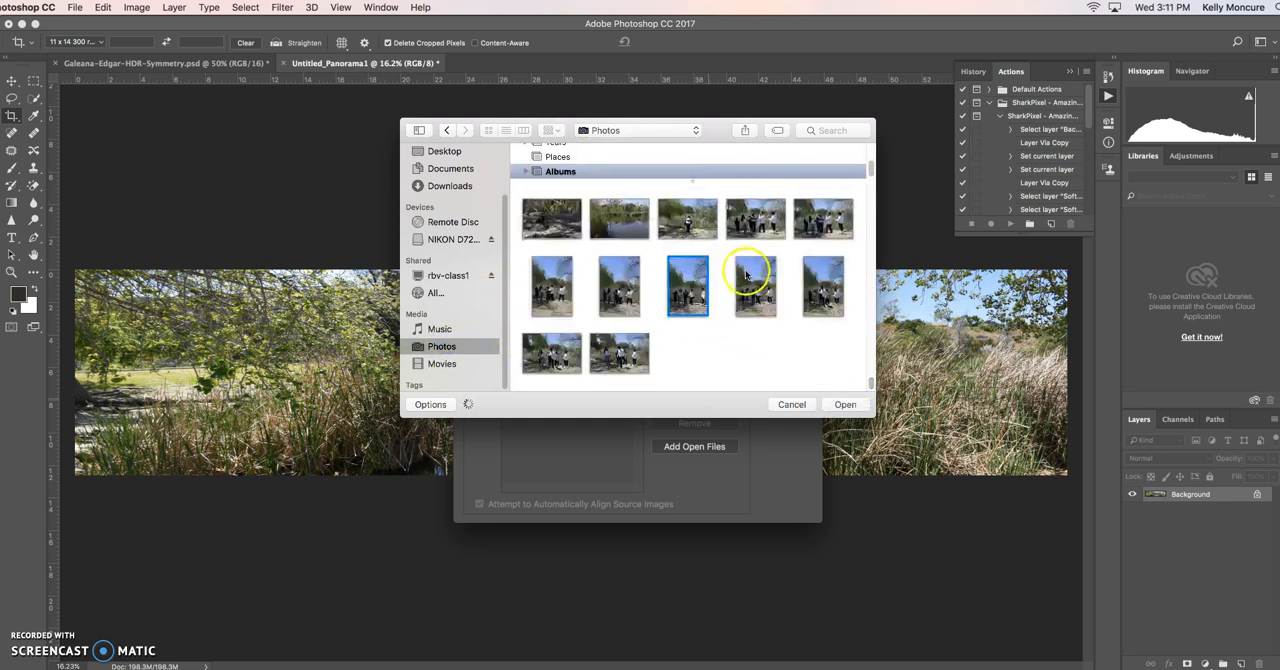
pyautogui.click(700, 268)
pyautogui.keyDown('shift'); pyautogui.click(823, 270); pyautogui.keyUp('shift')
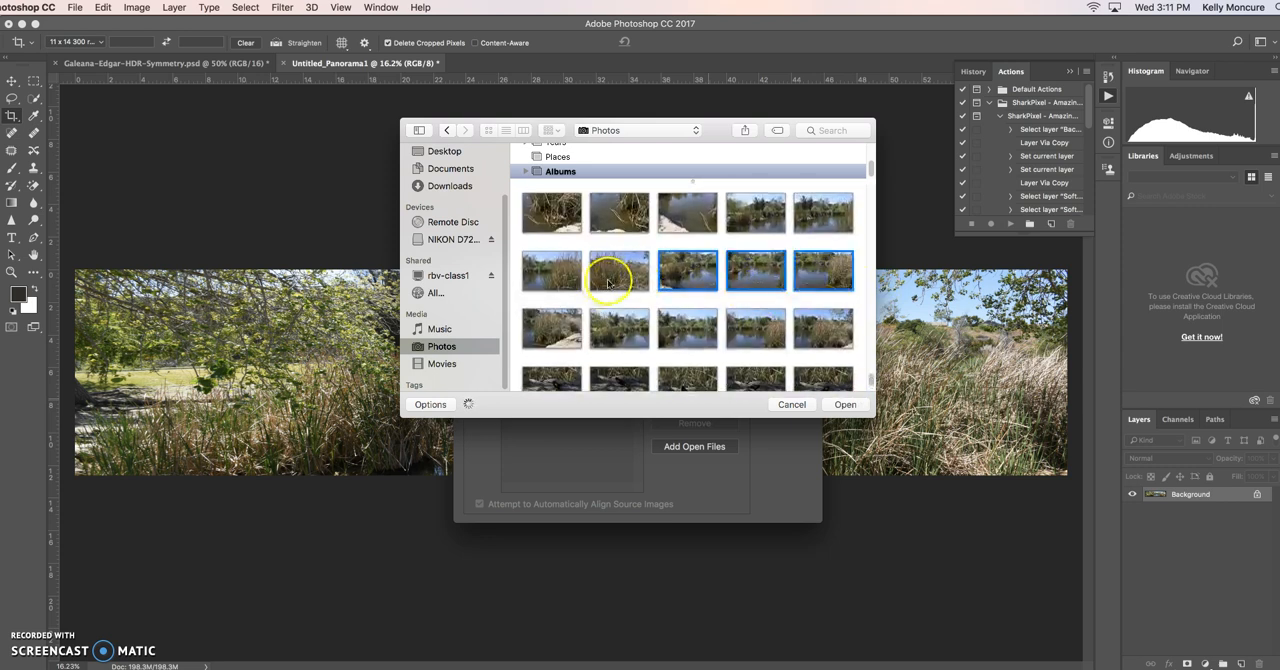
pyautogui.click(838, 404)
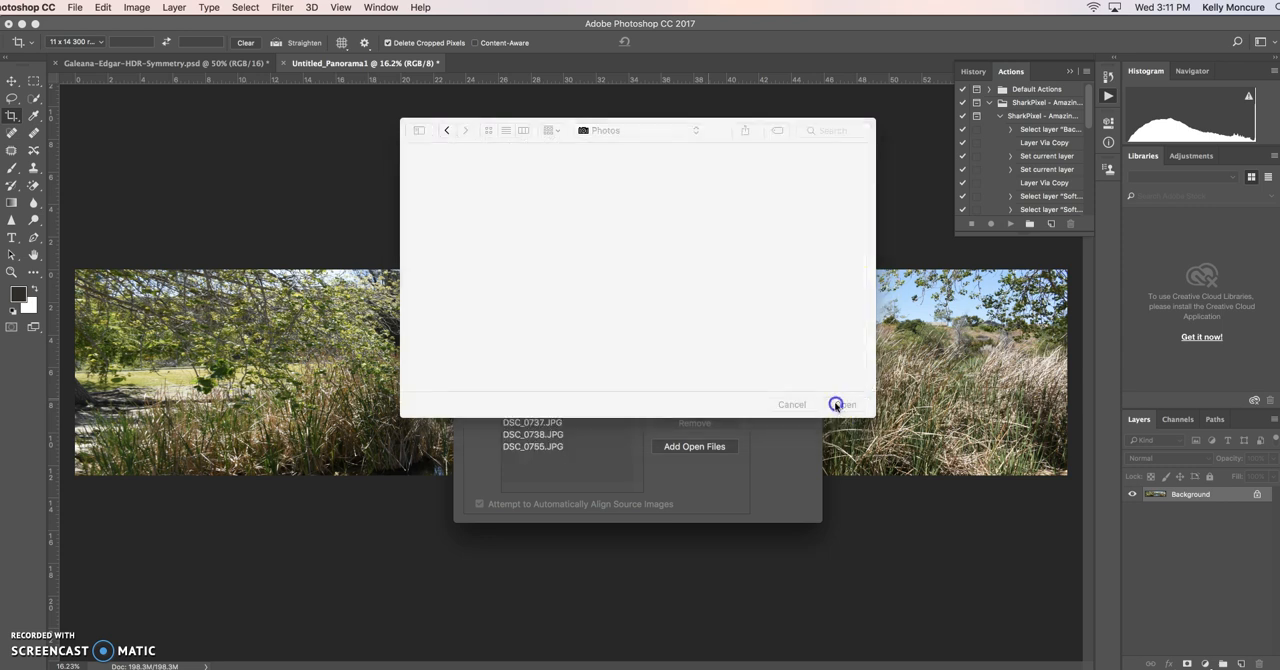
pyautogui.click(776, 314)
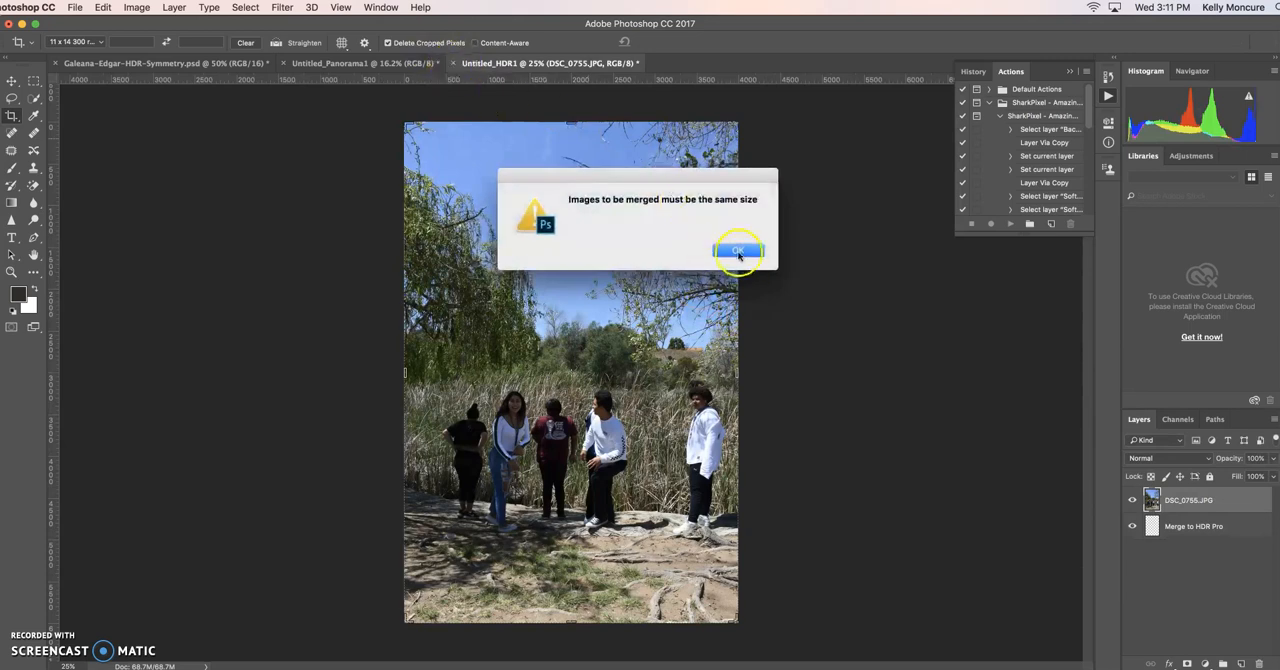
pyautogui.click(738, 252)
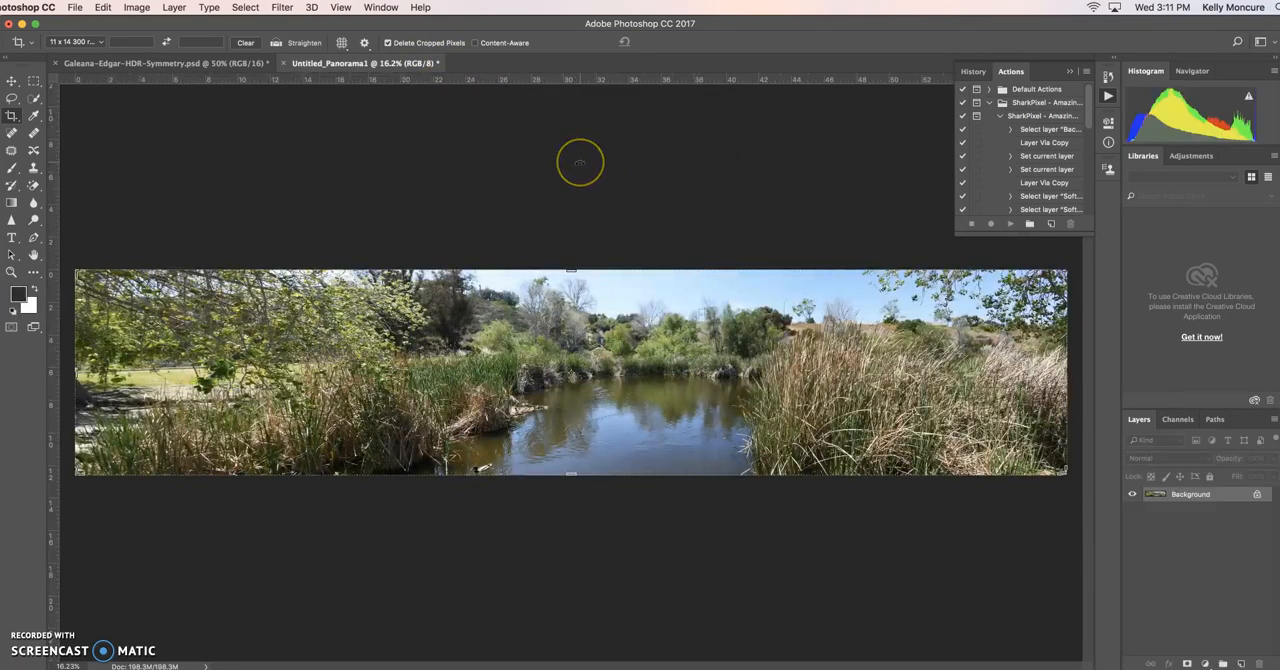